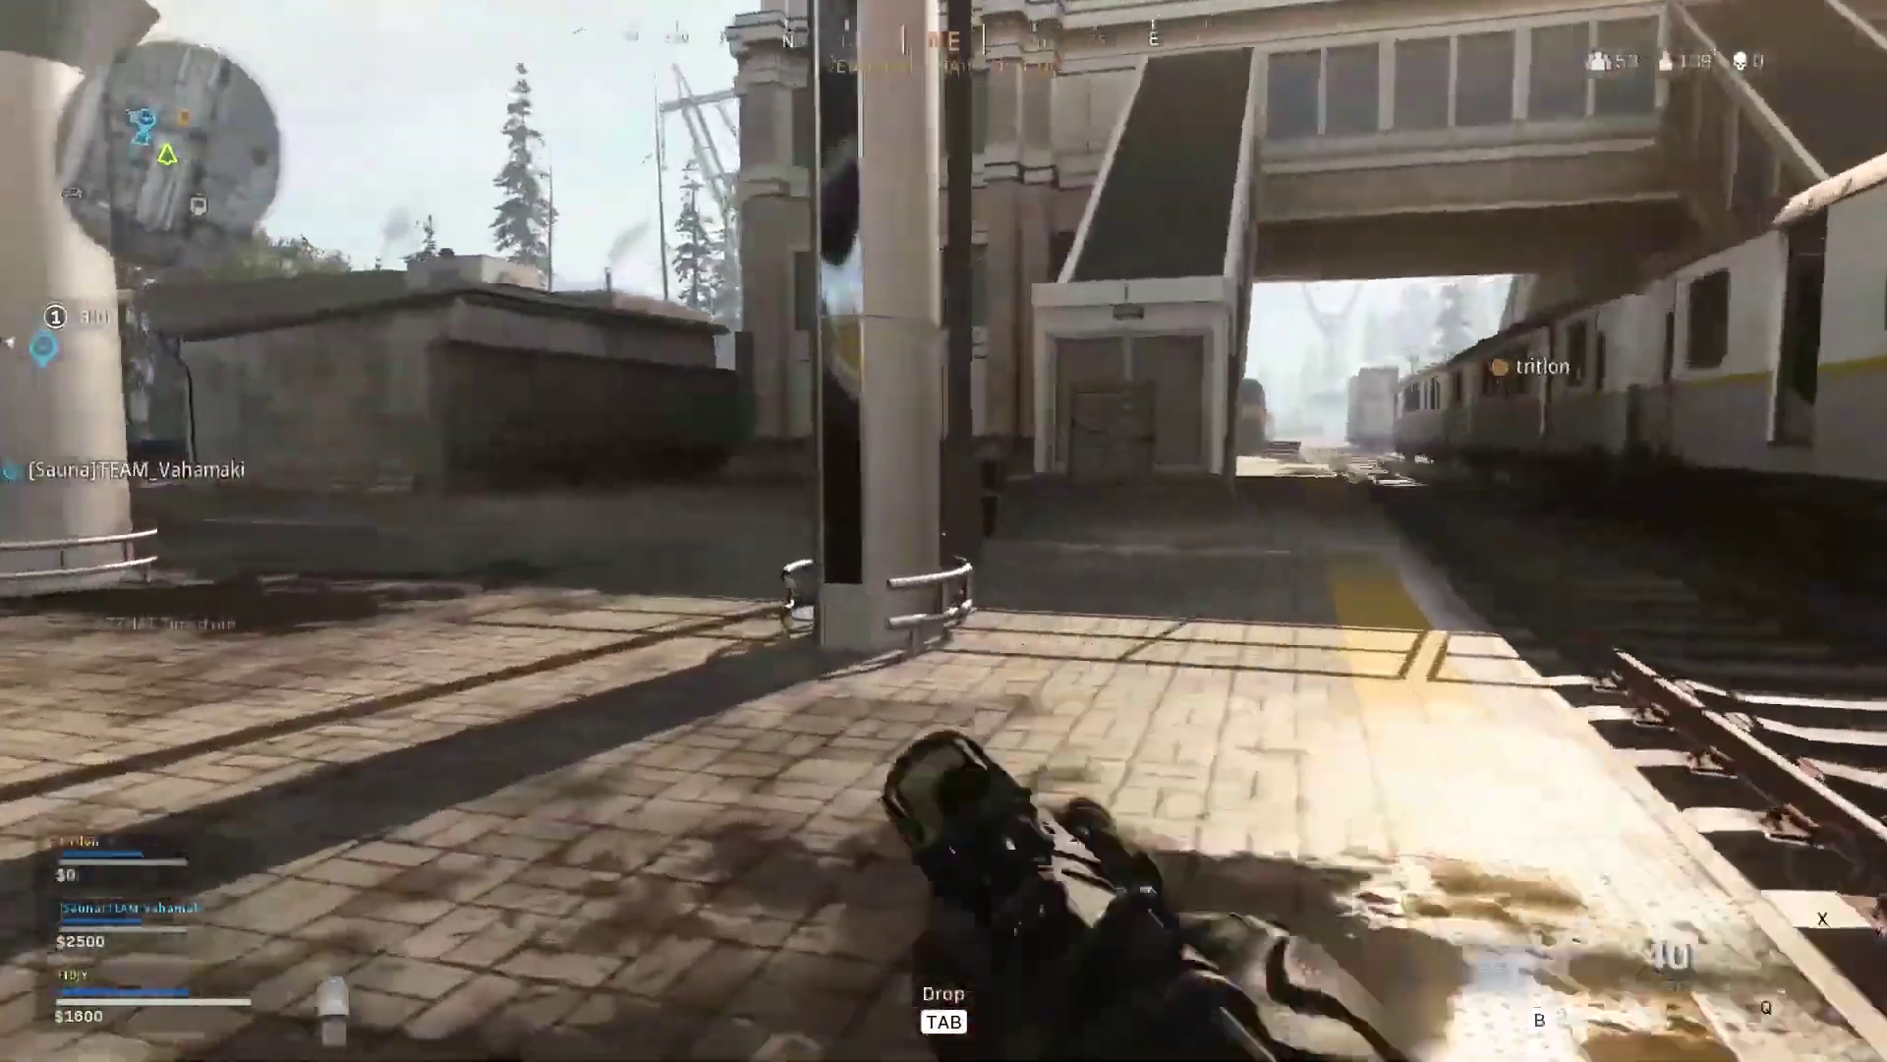
Walk from the train platform into building 4, through its corridor, room and kitchen toward the stairs.
key("w")
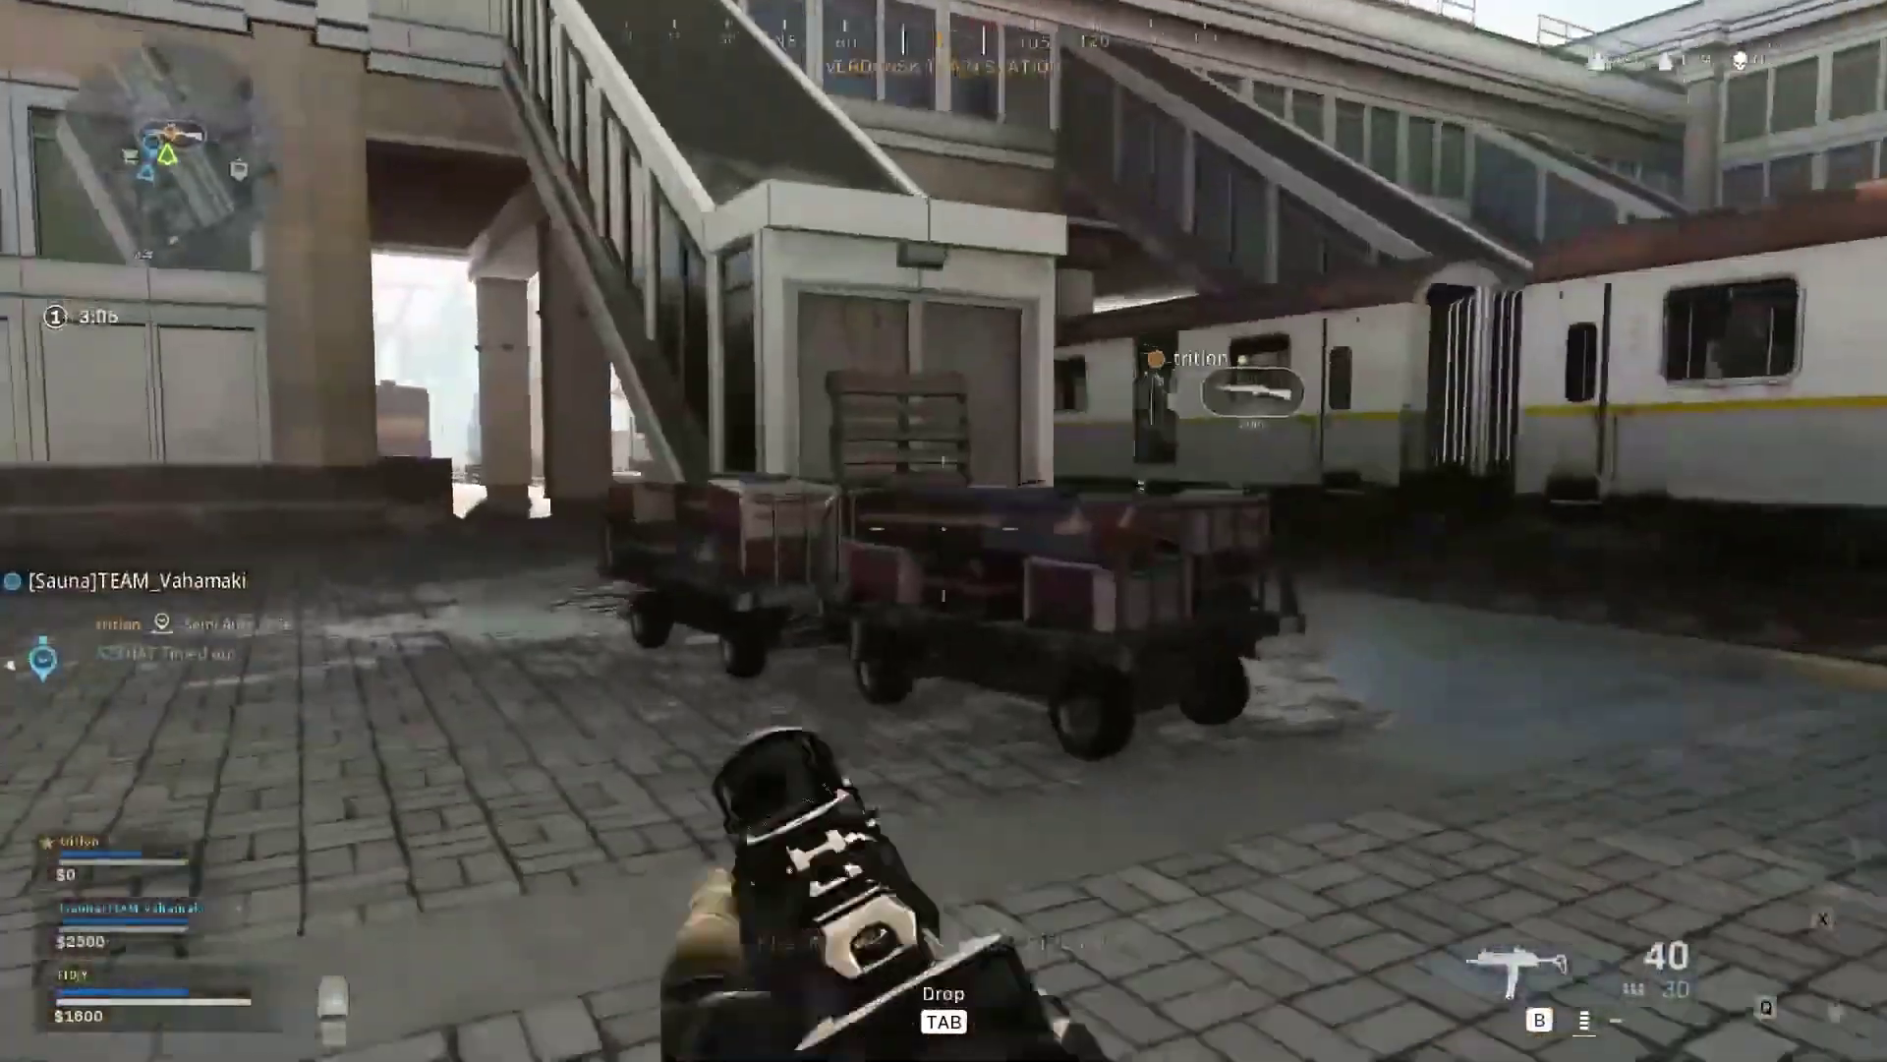
key("w")
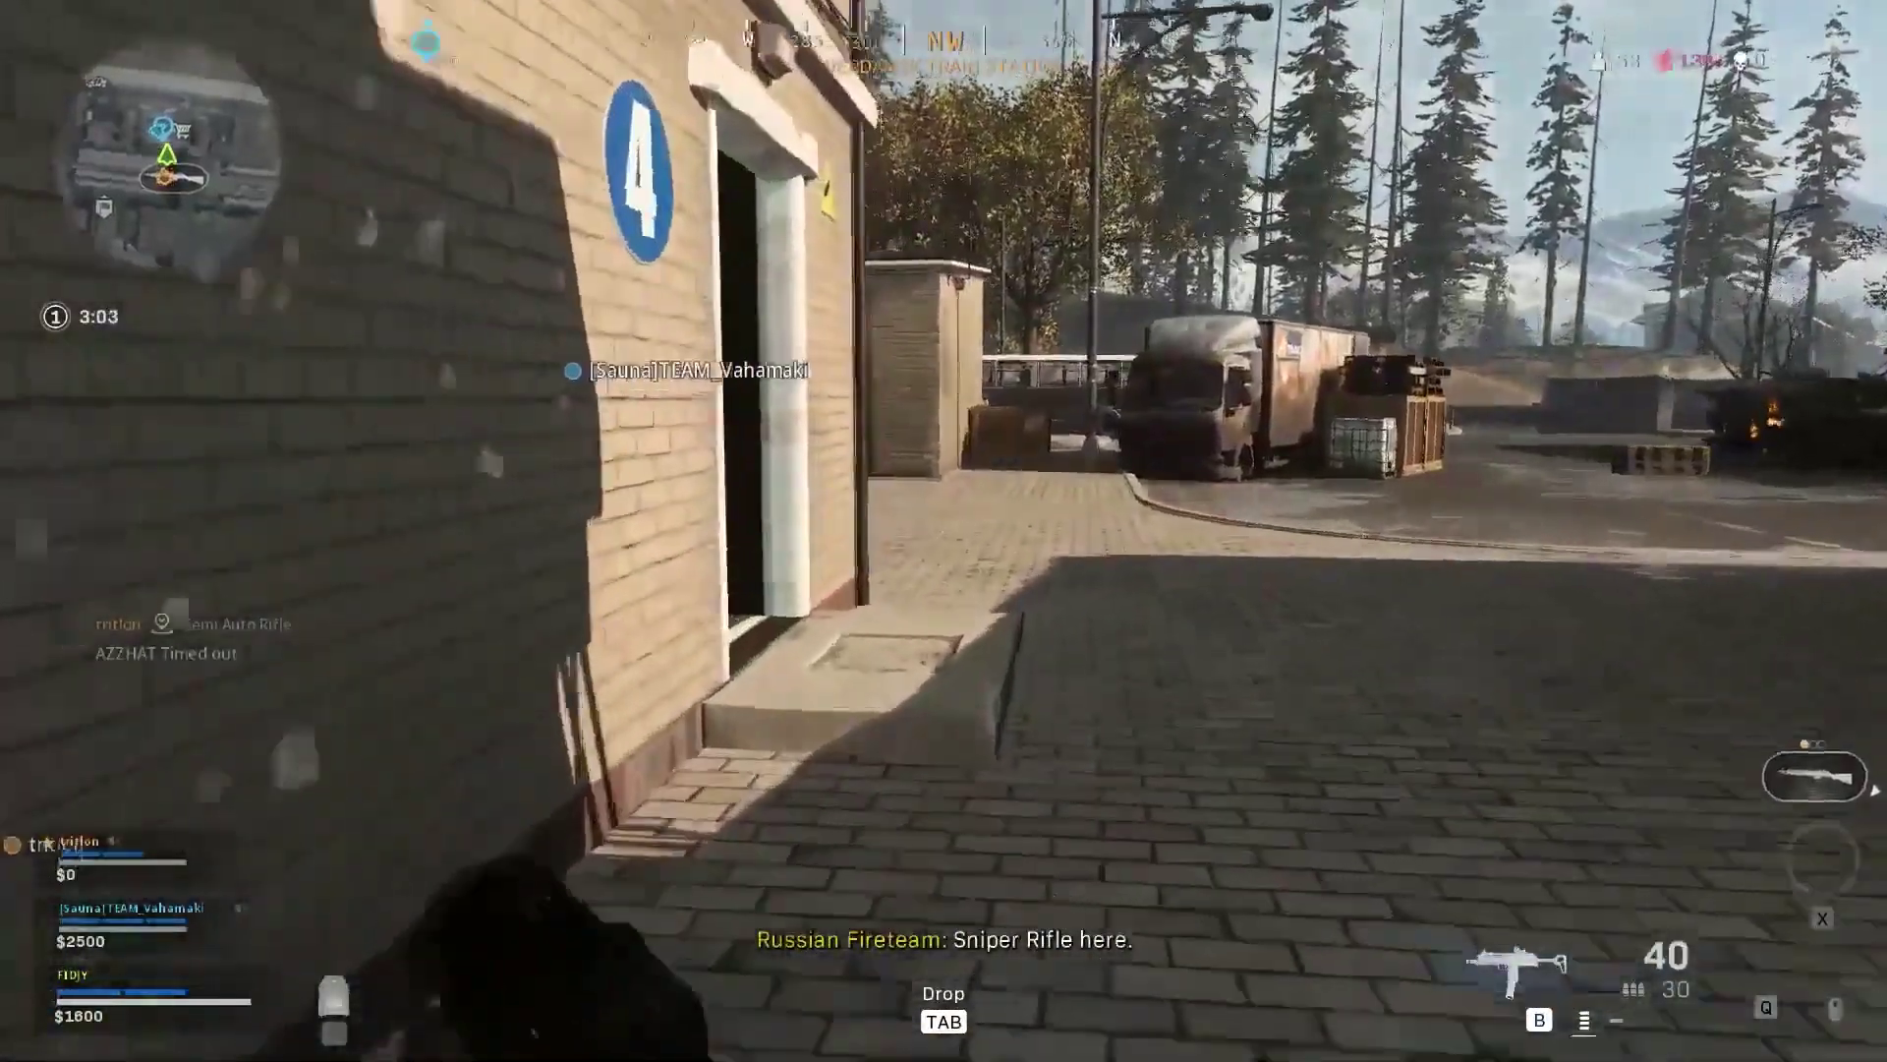
key("w")
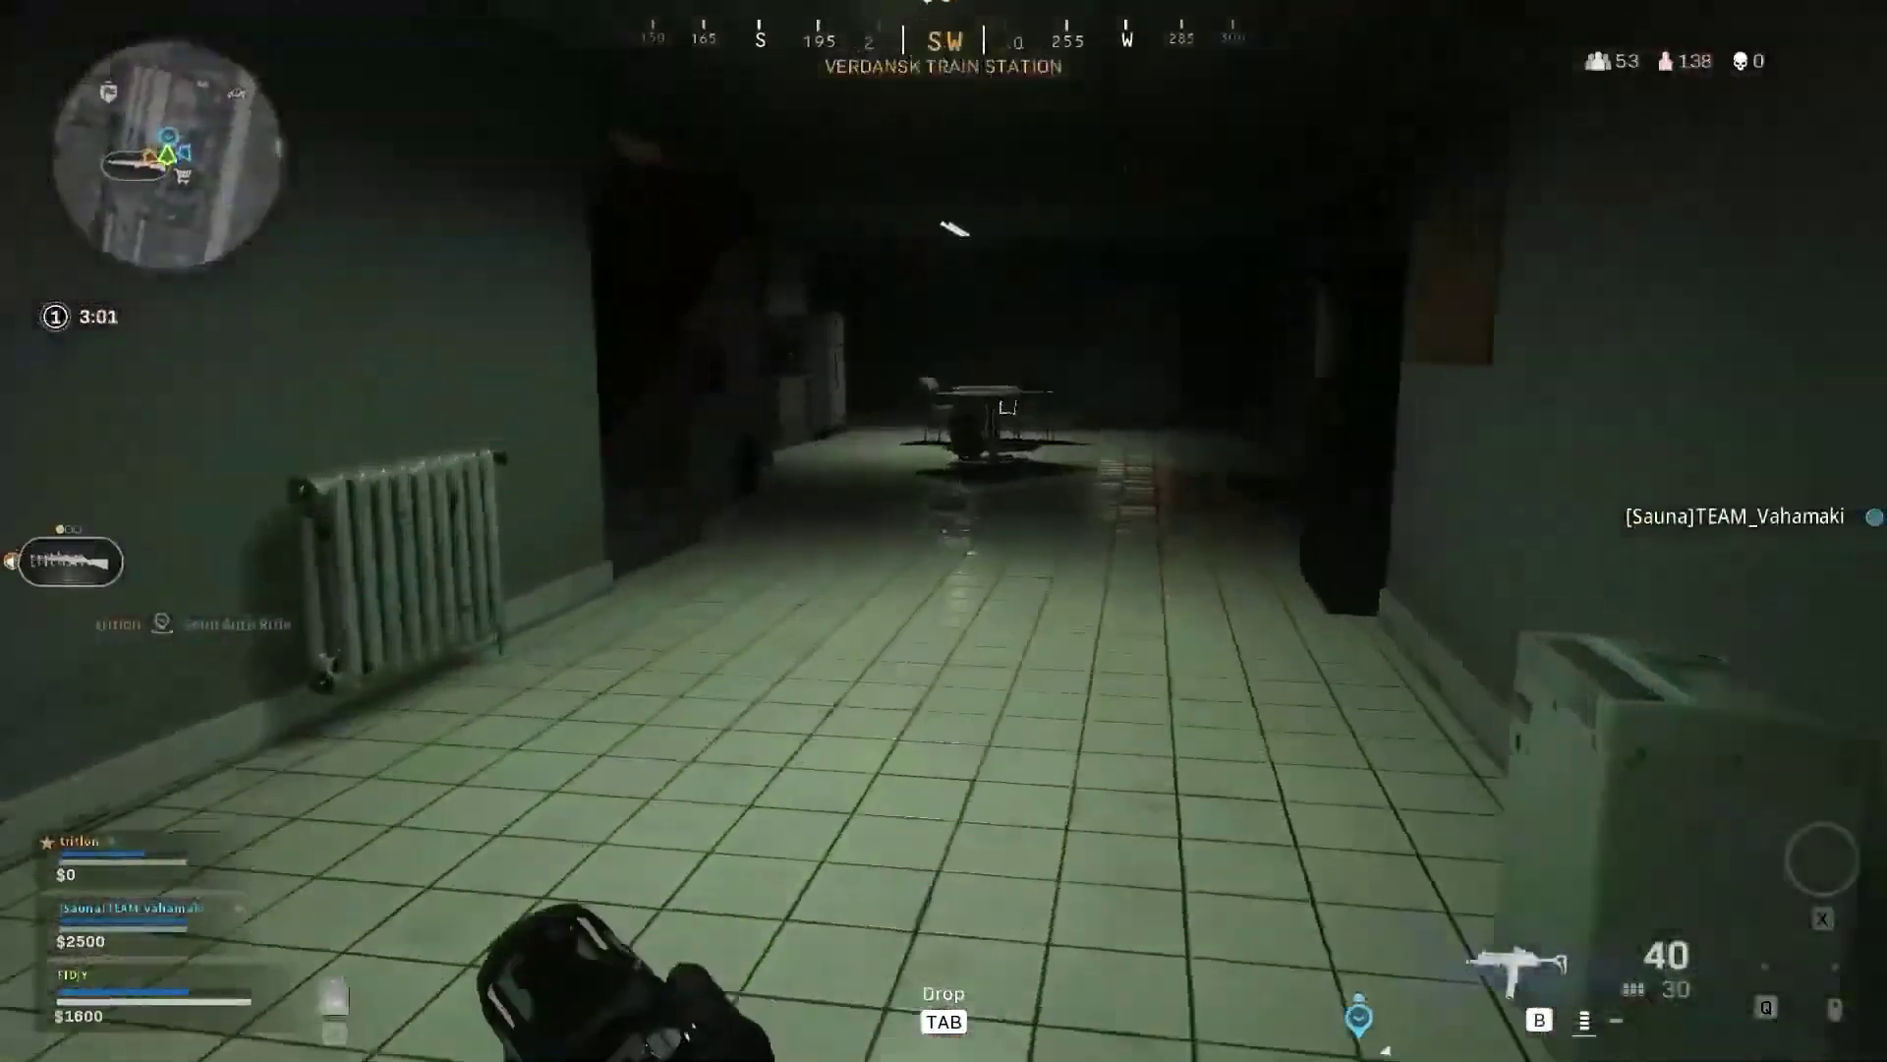
key("w")
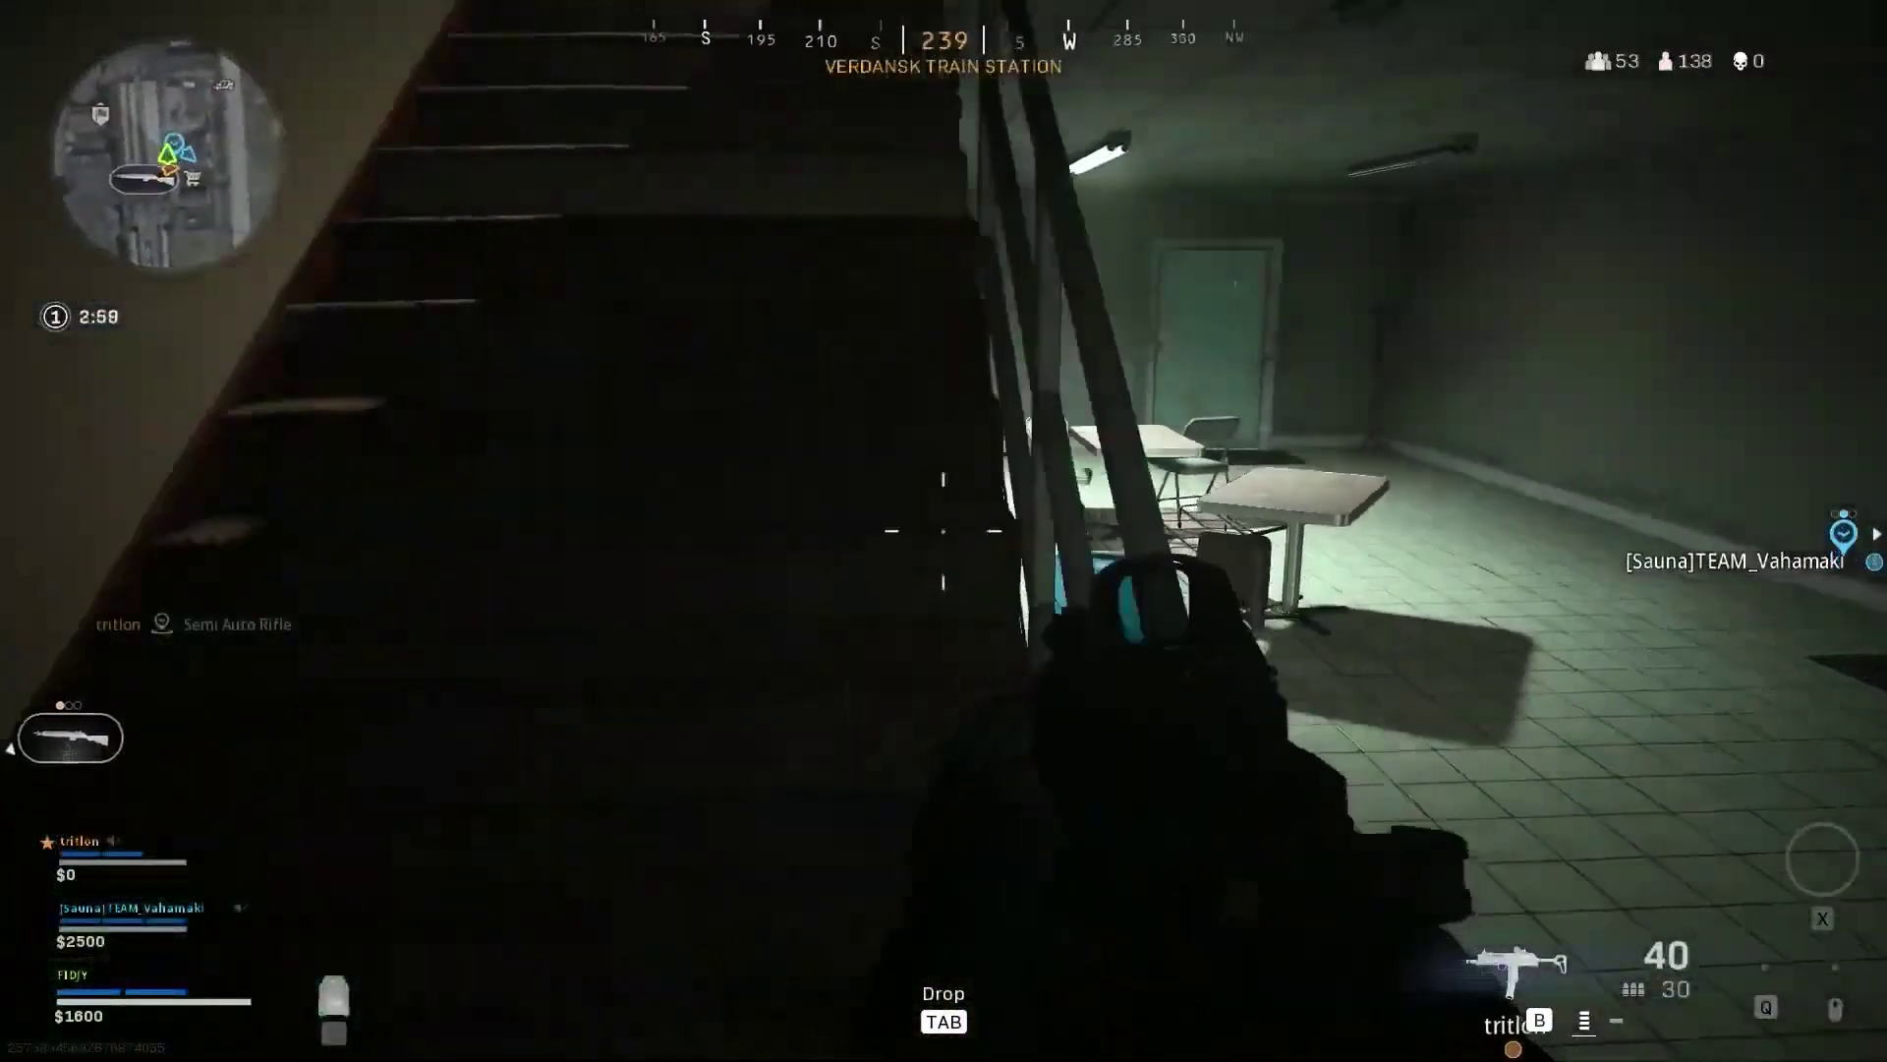
key("w")
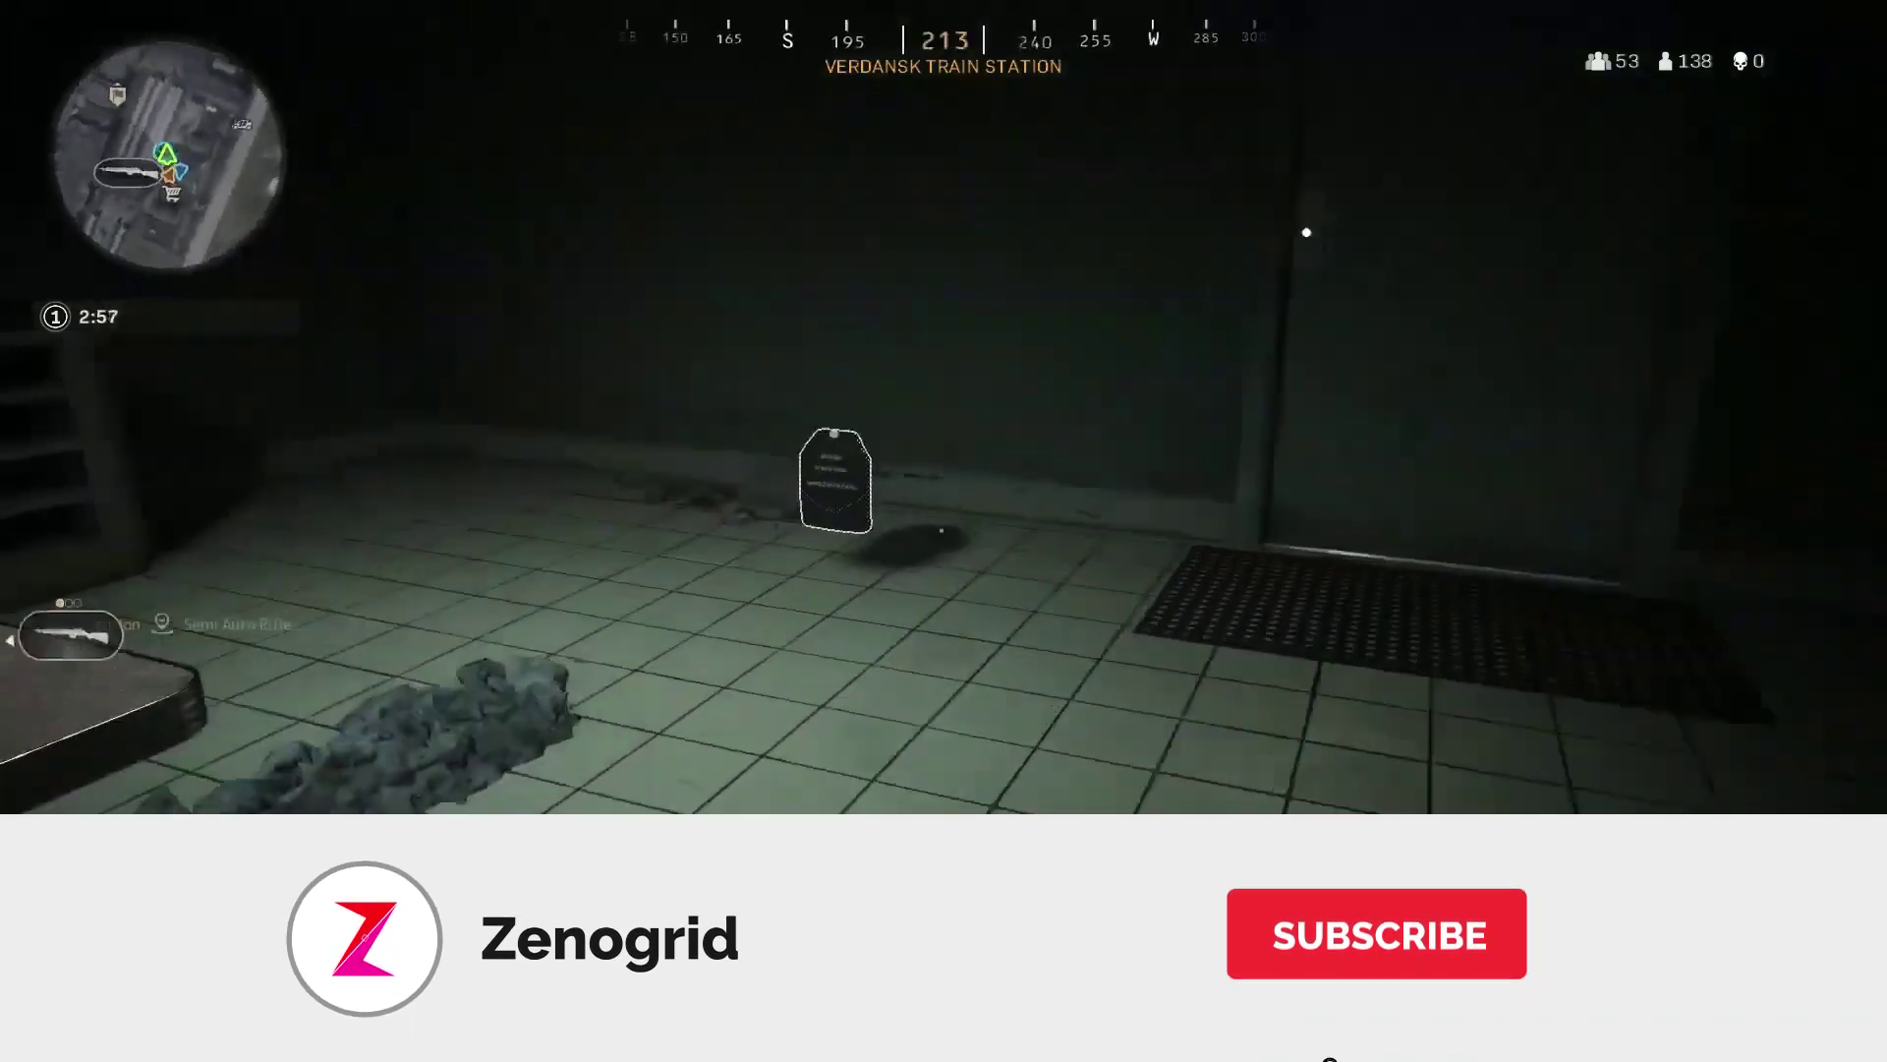
key("w")
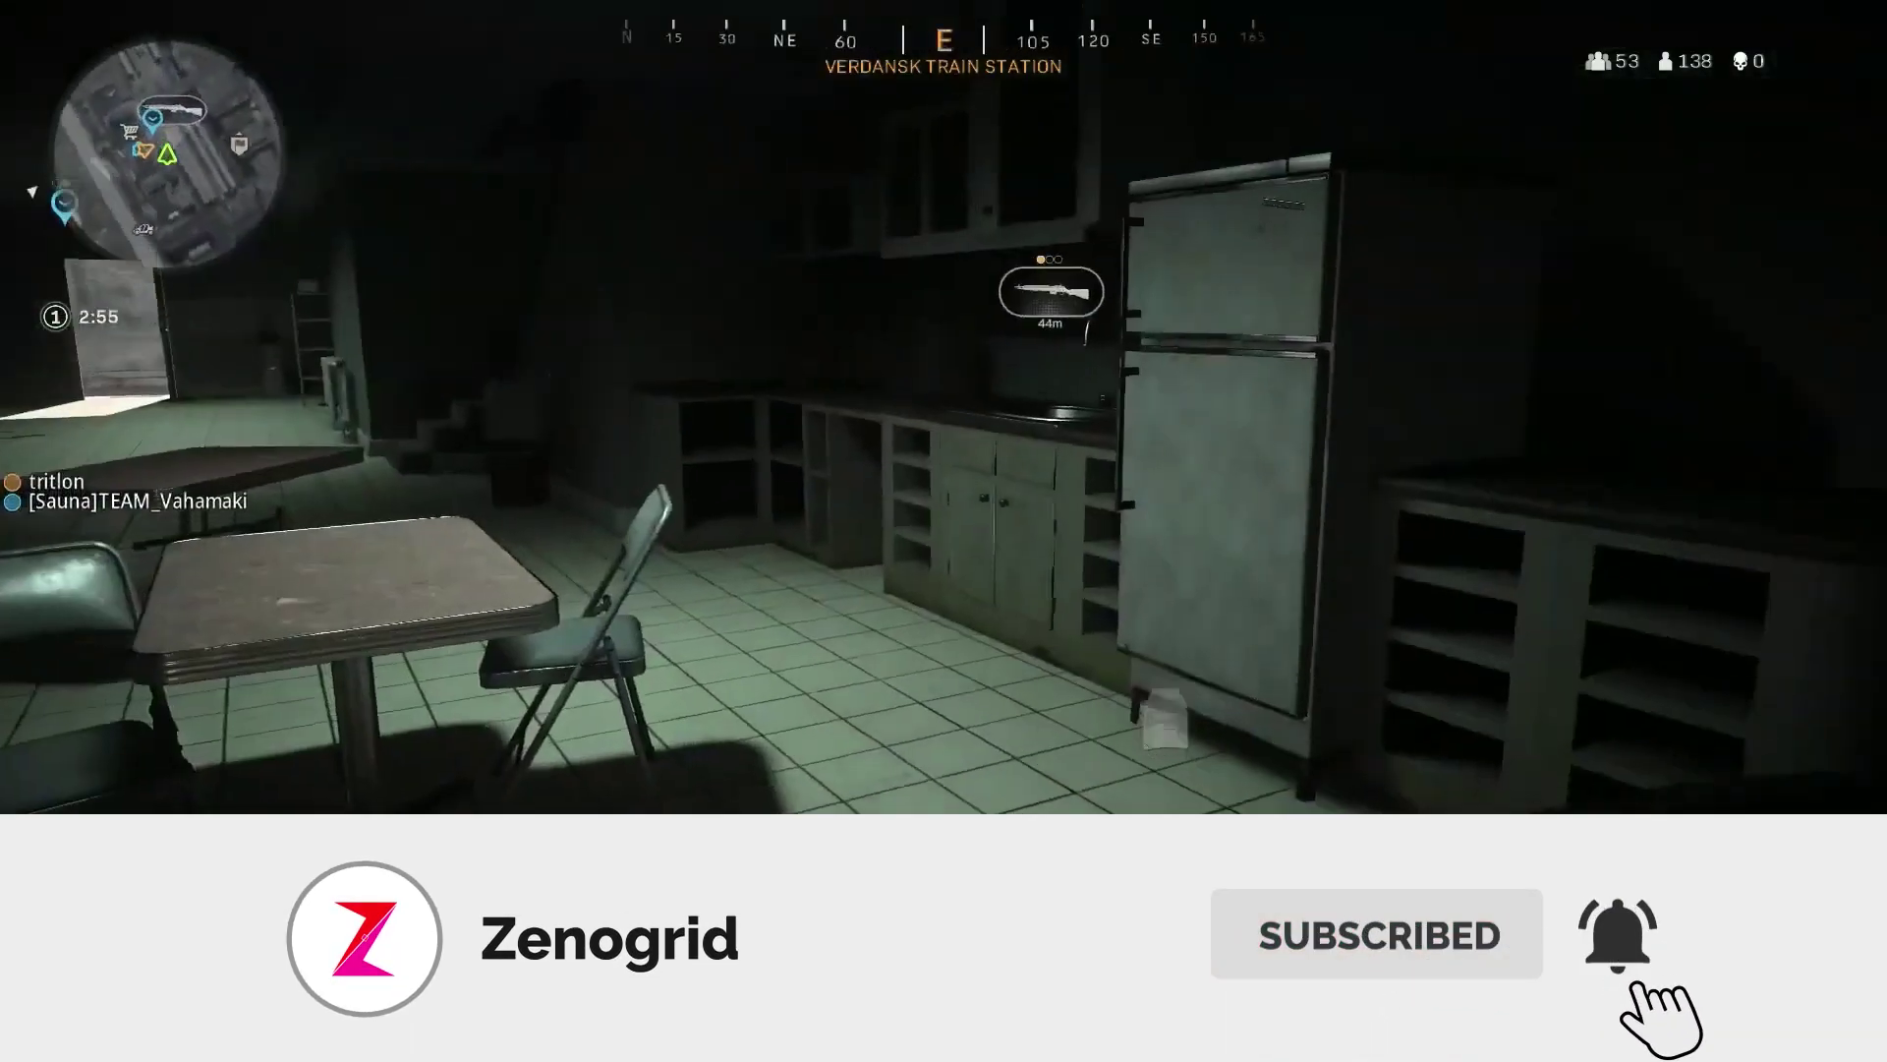
key("w")
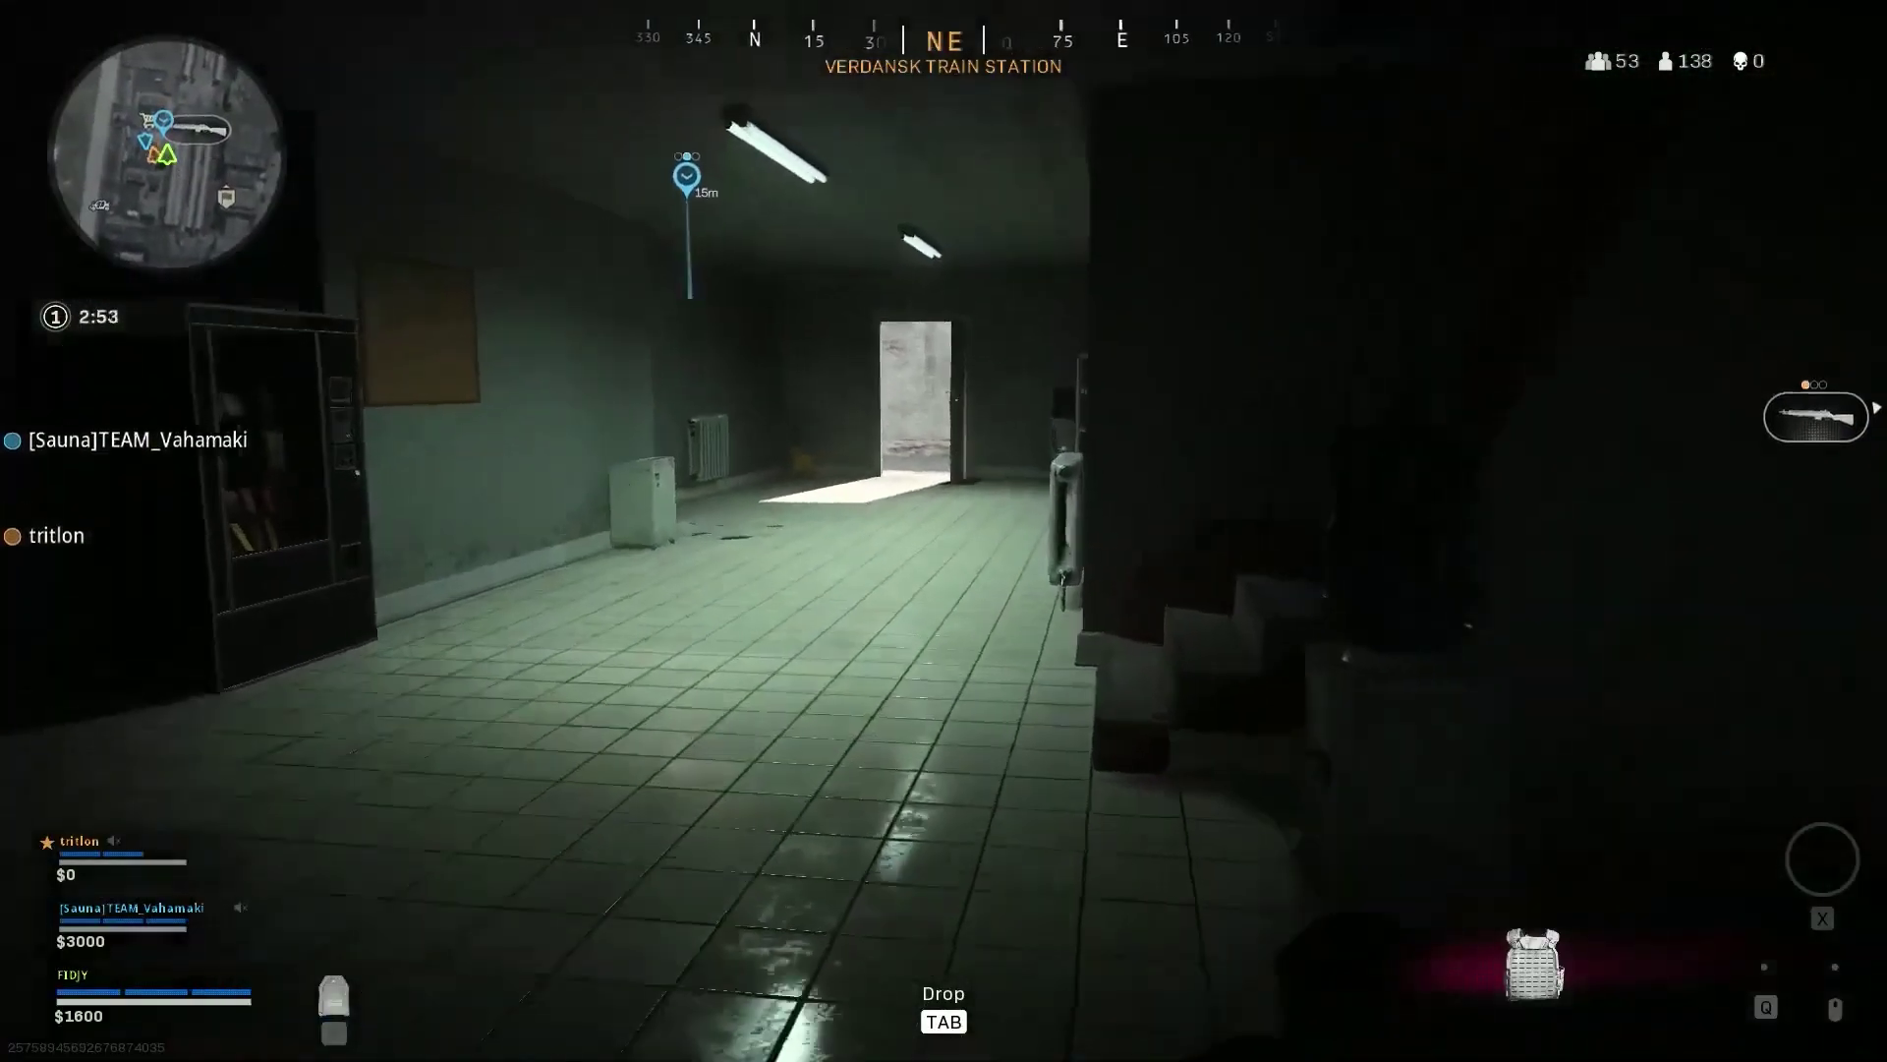
key("w")
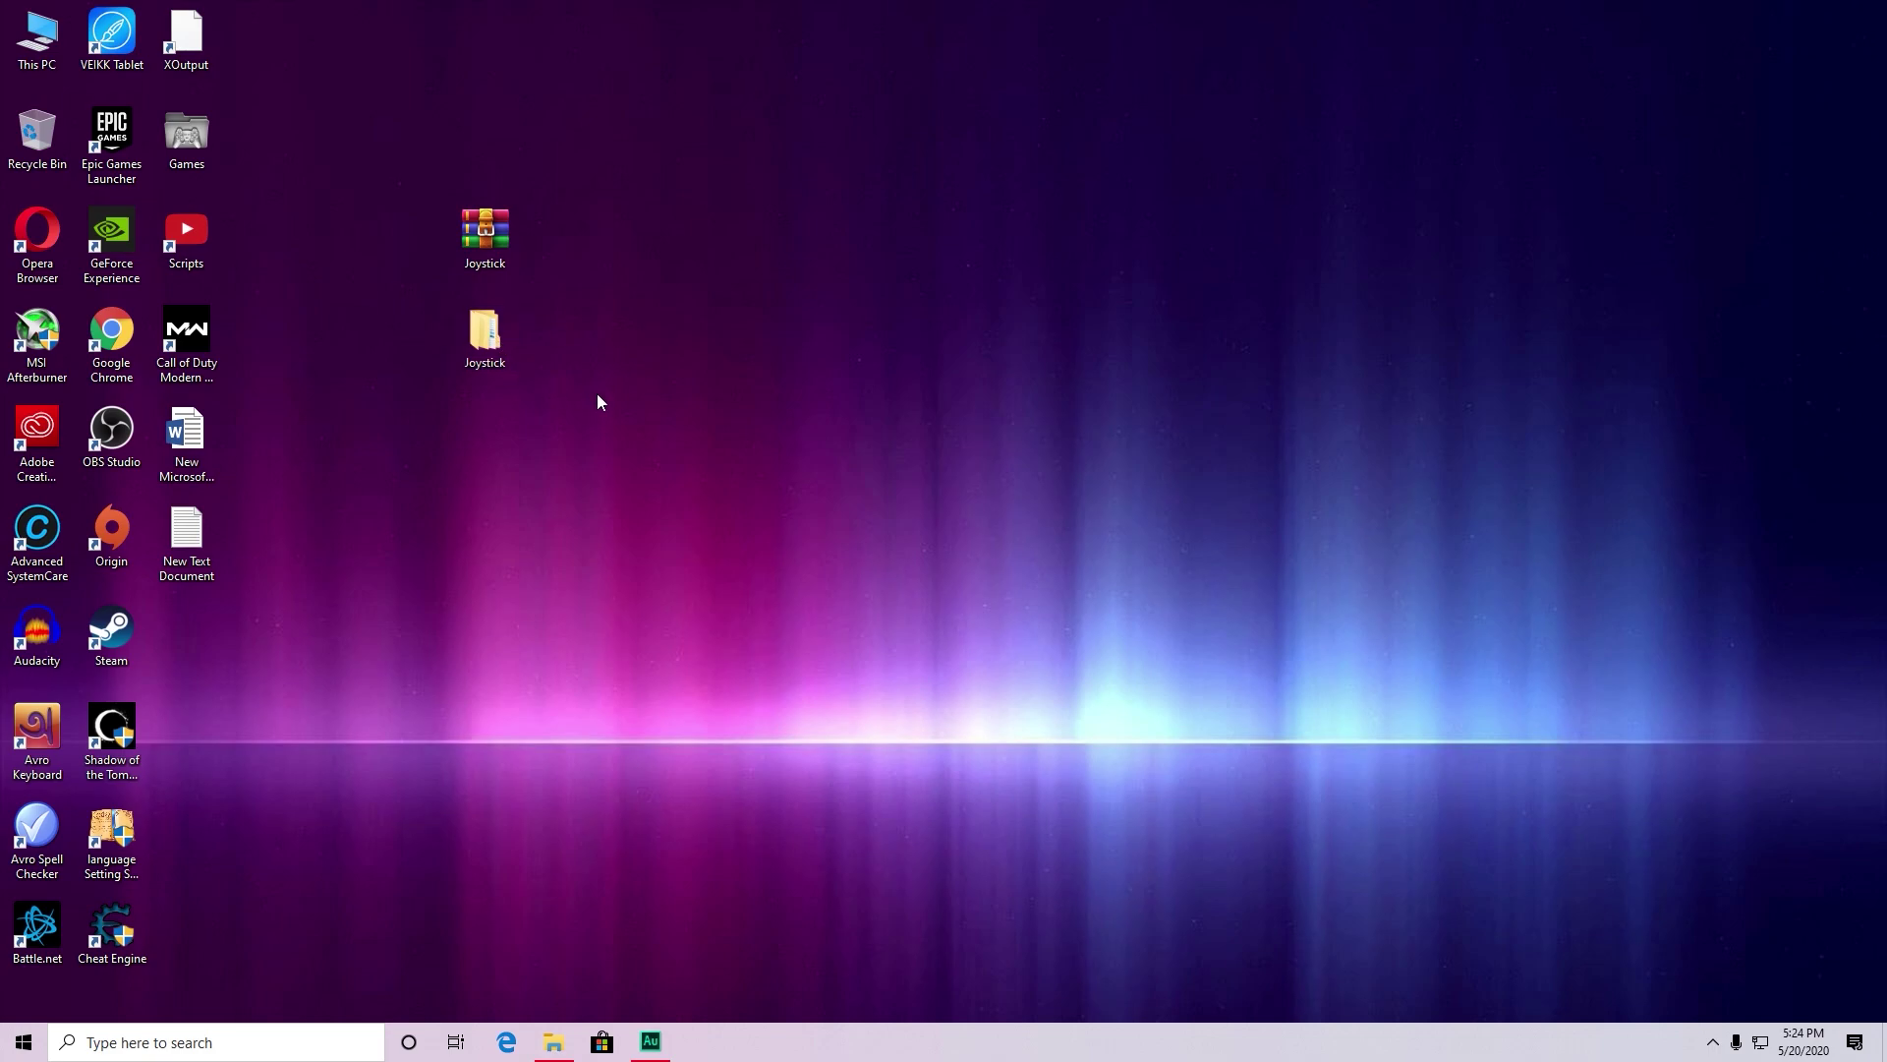
Open the desktop Joystick folder, then its Install first subfolder.
double_click(513, 344)
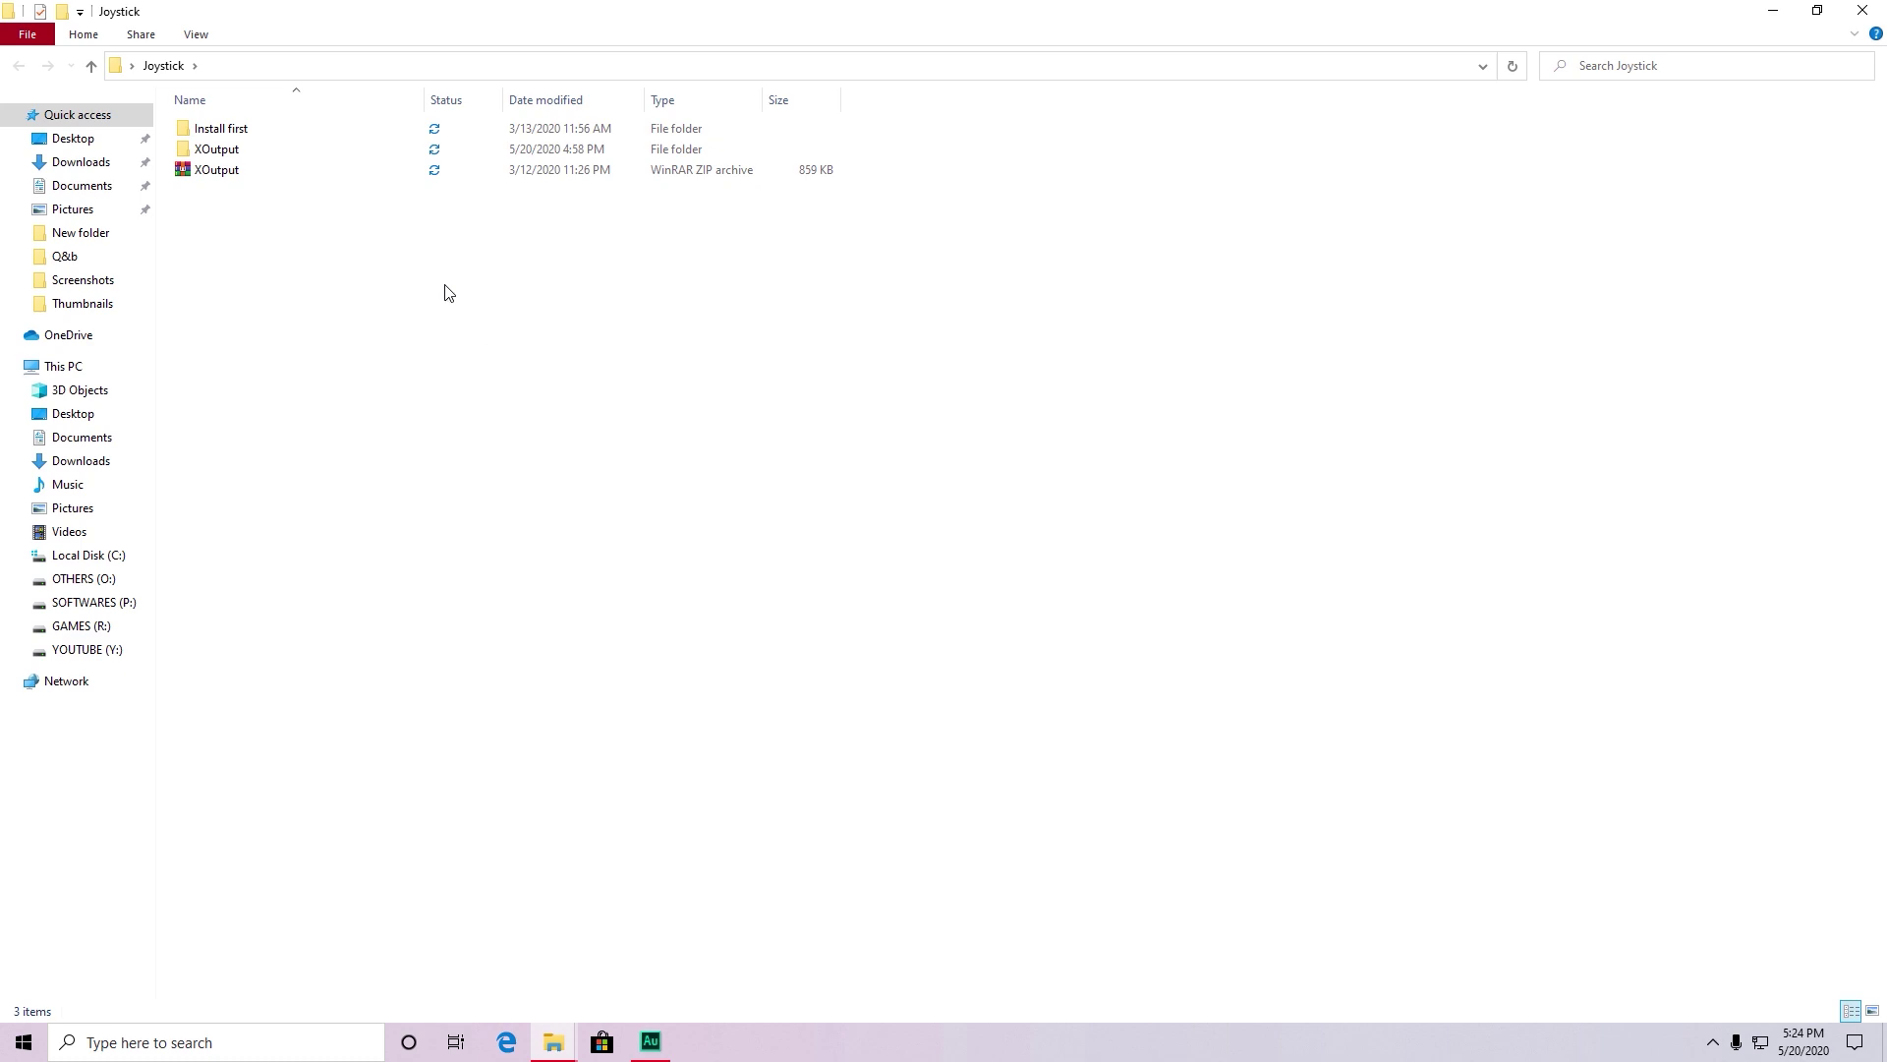
double_click(220, 139)
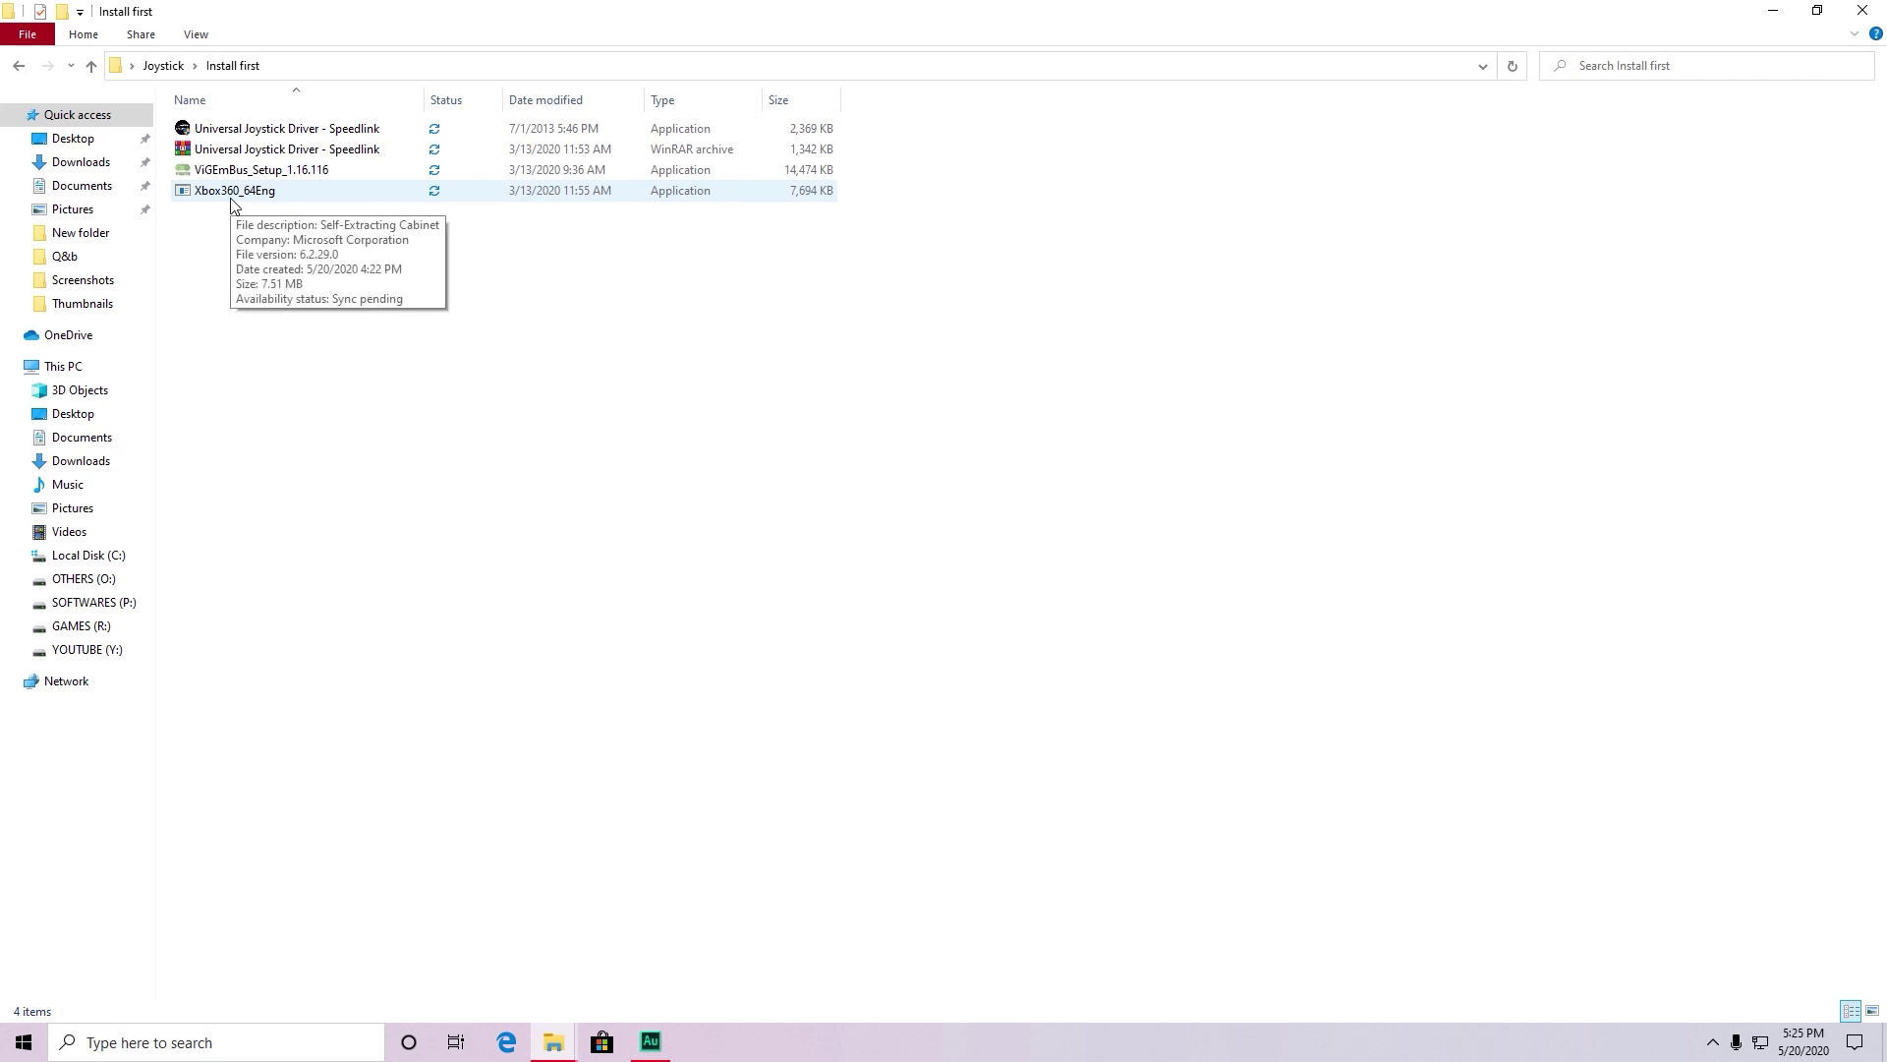
Return to the Joystick folder, open the XOutput folder and launch the XOutput application.
left_click(165, 65)
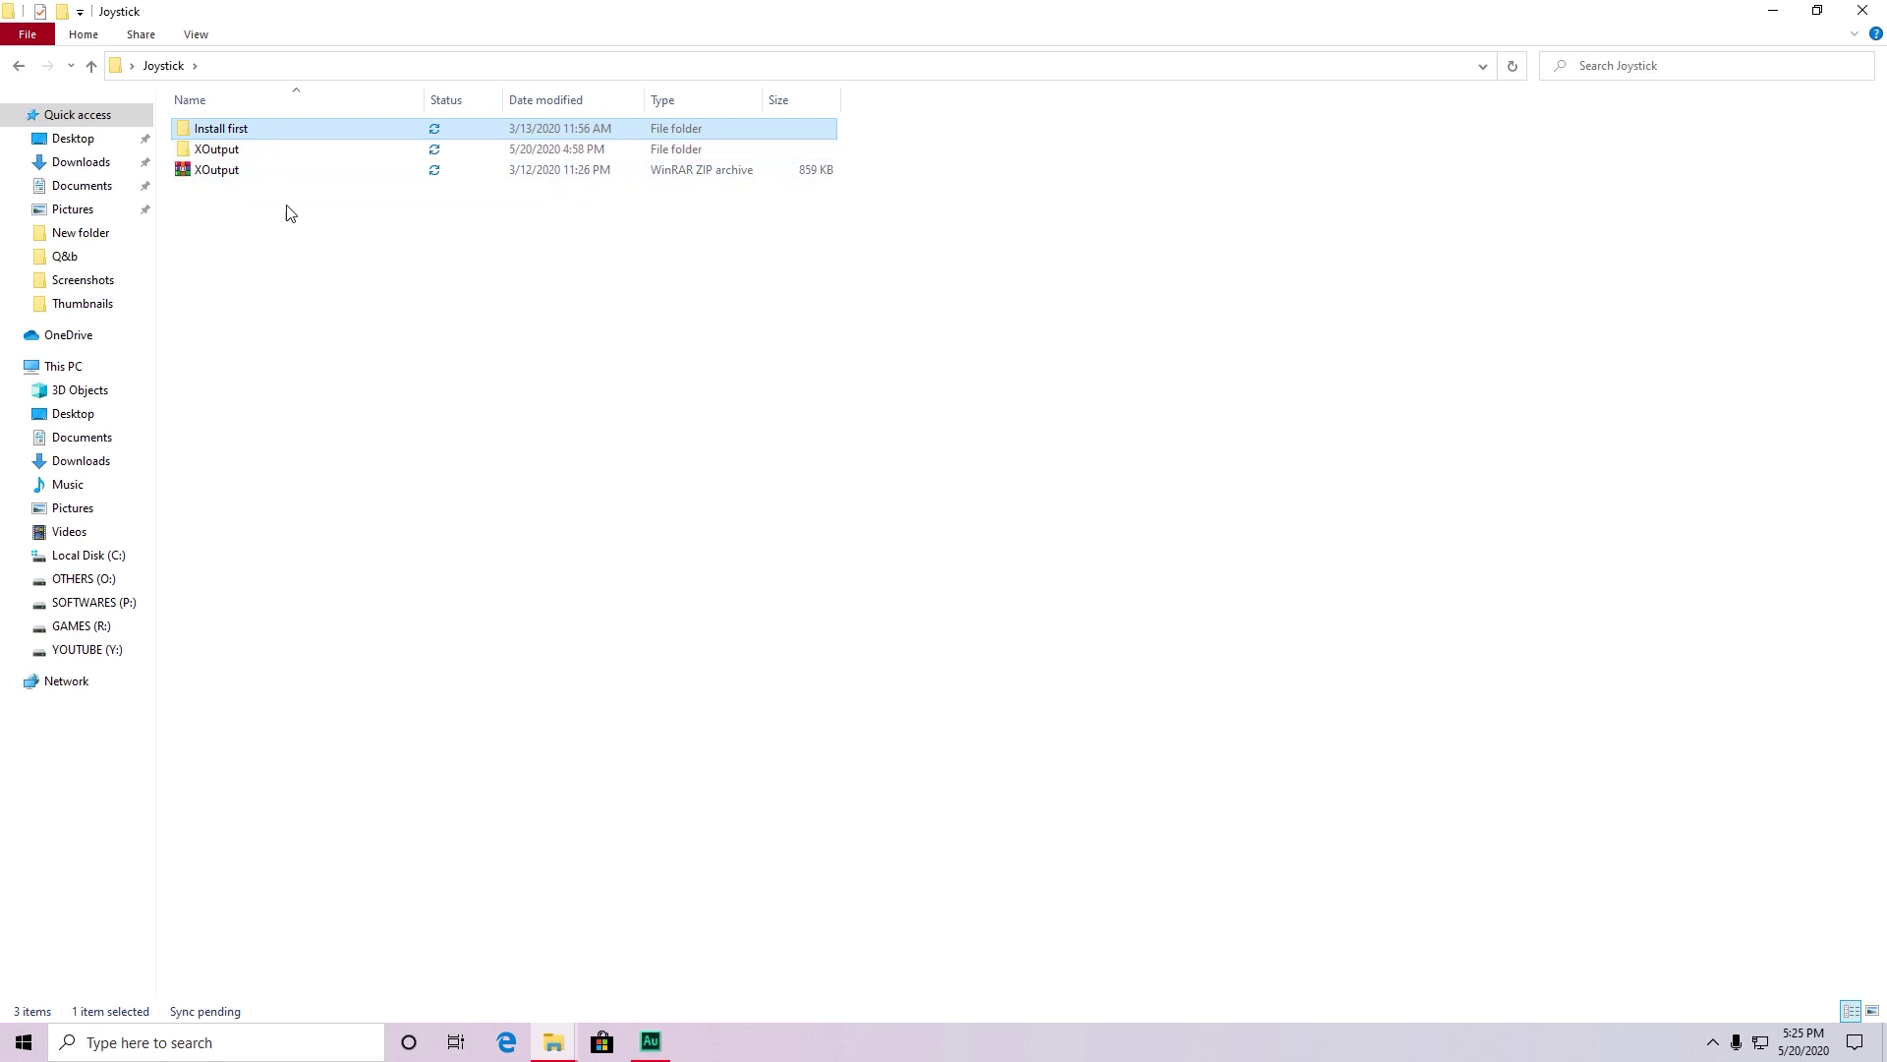
left_click(226, 153)
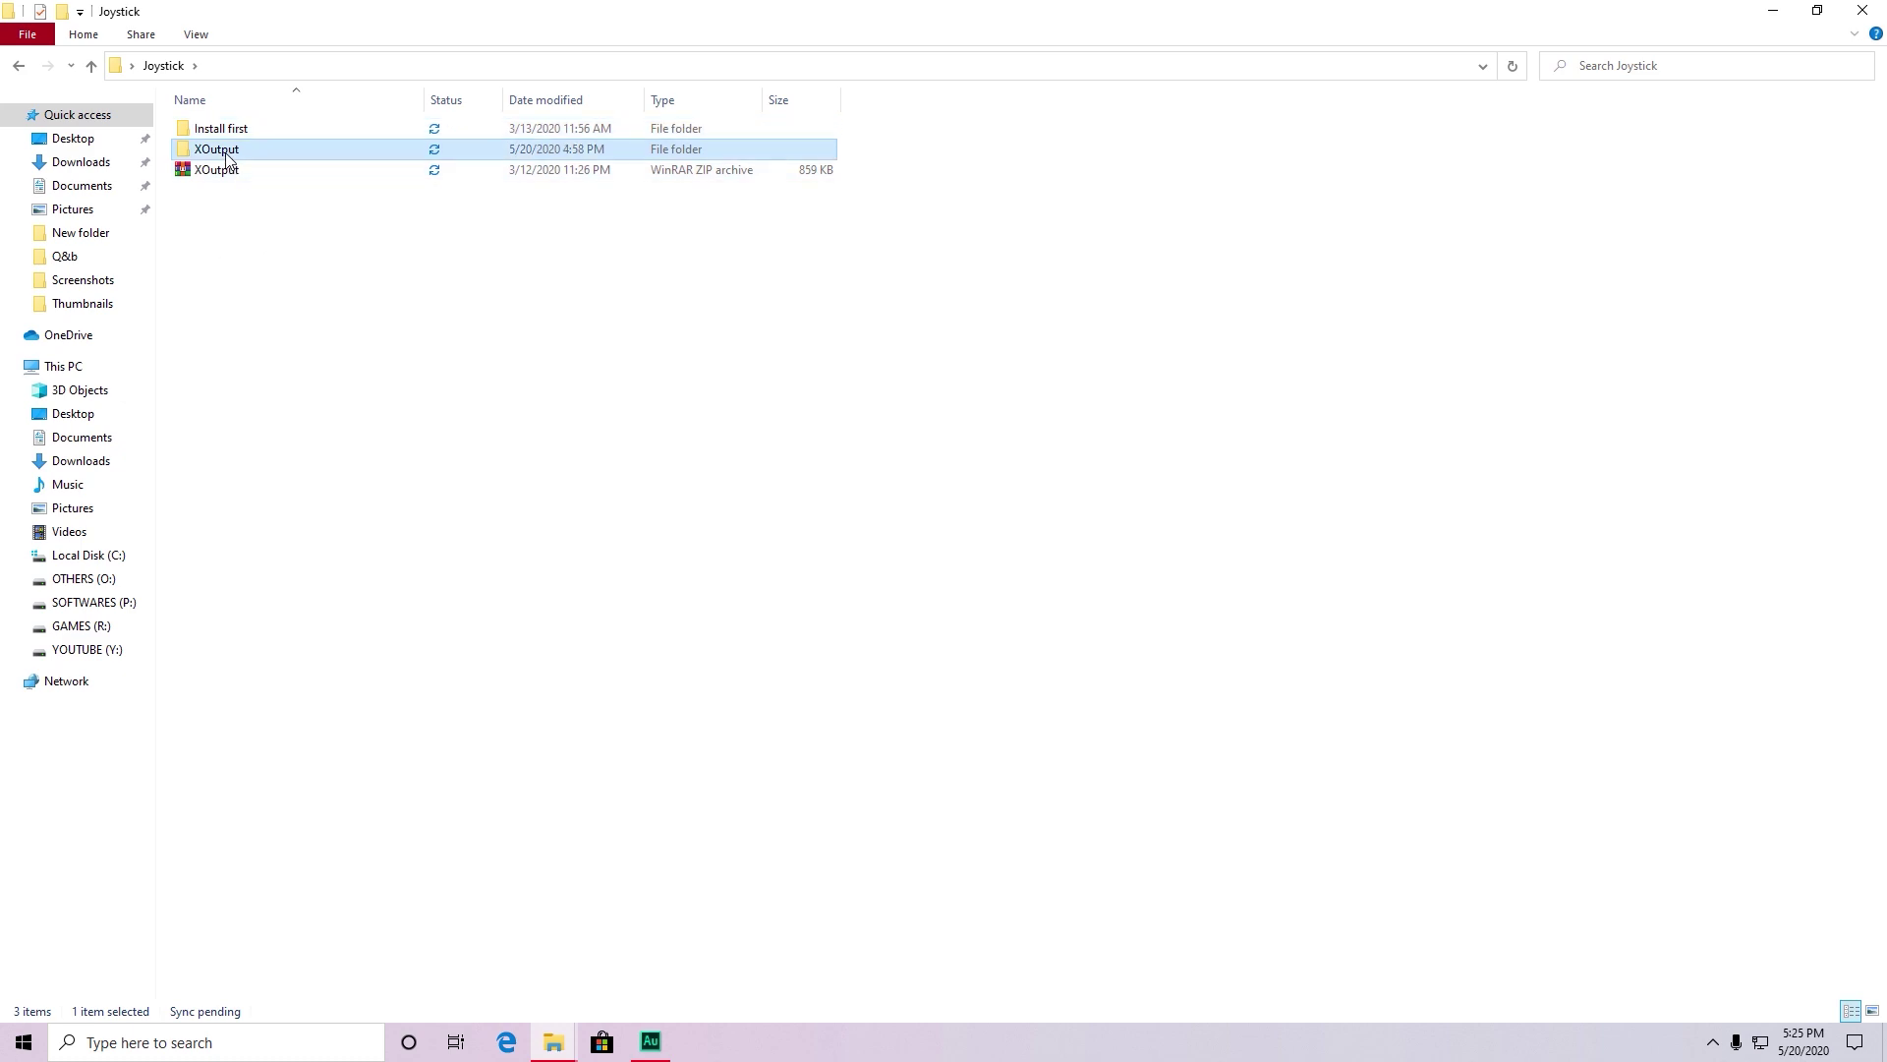
double_click(226, 154)
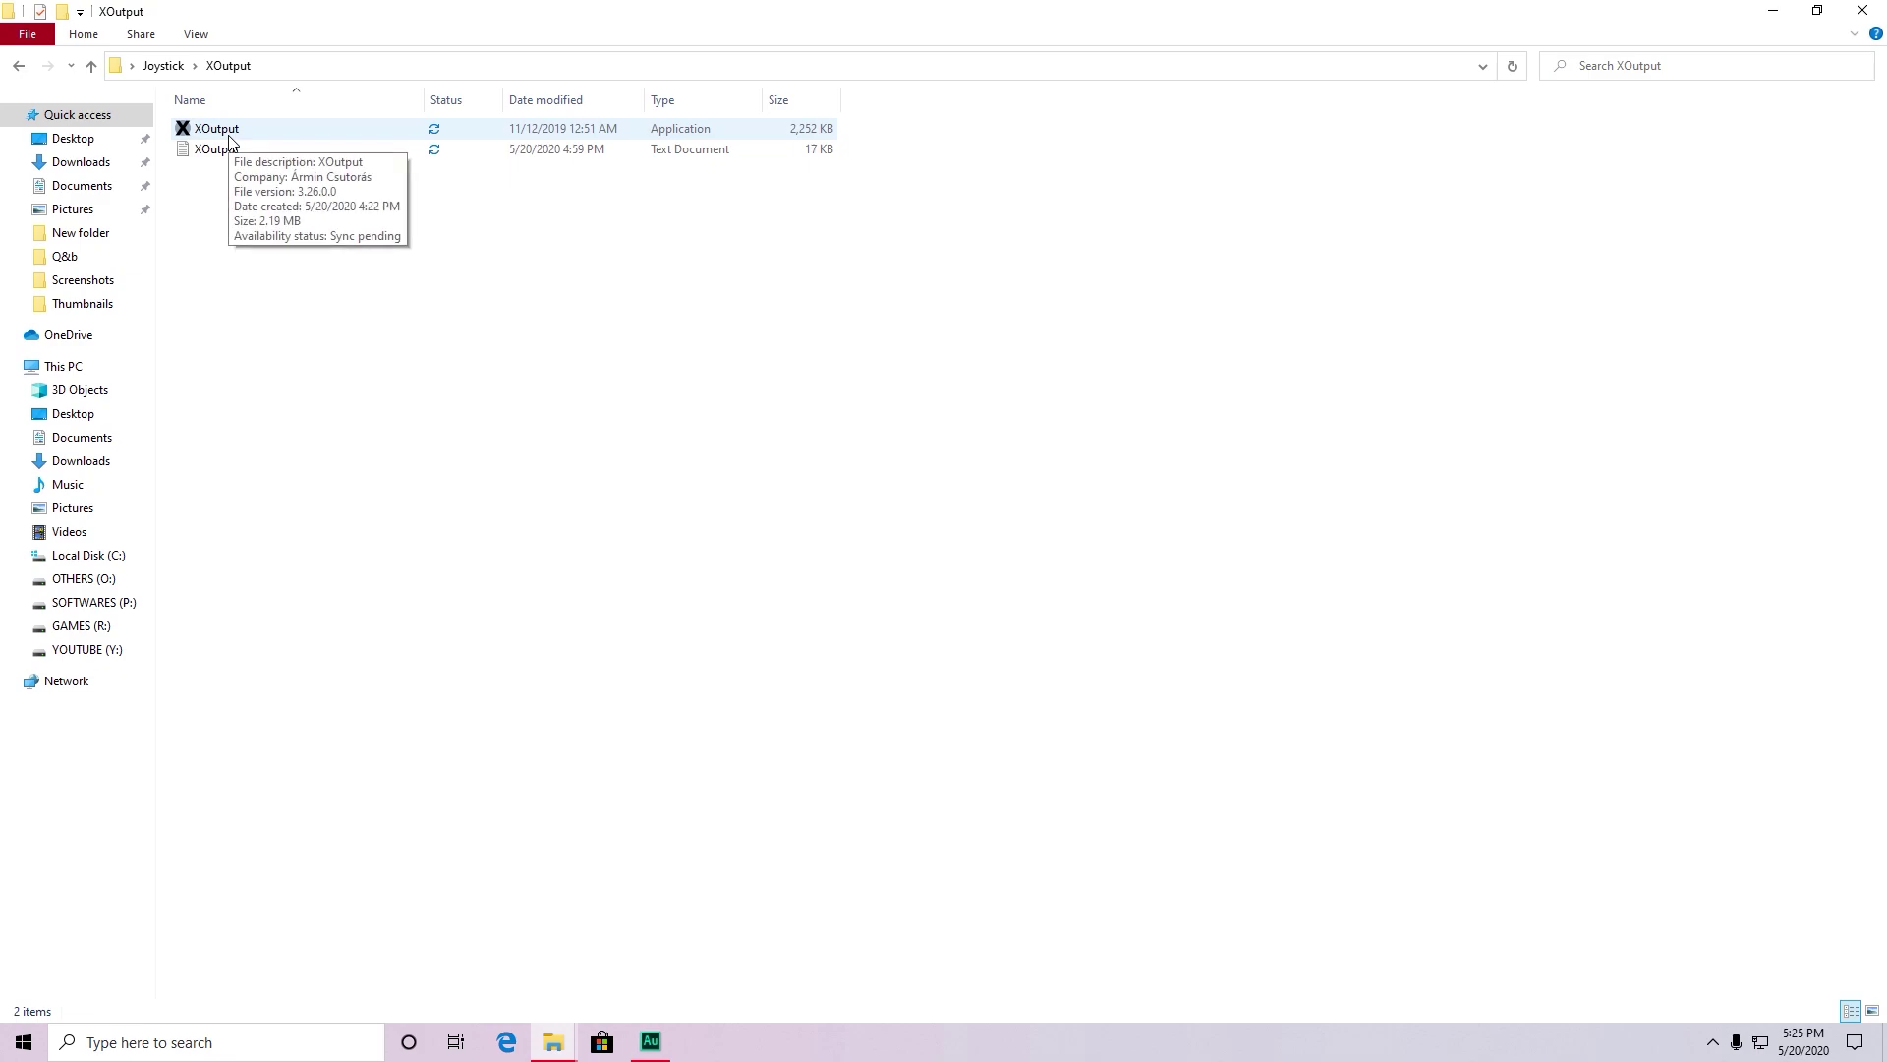
double_click(229, 137)
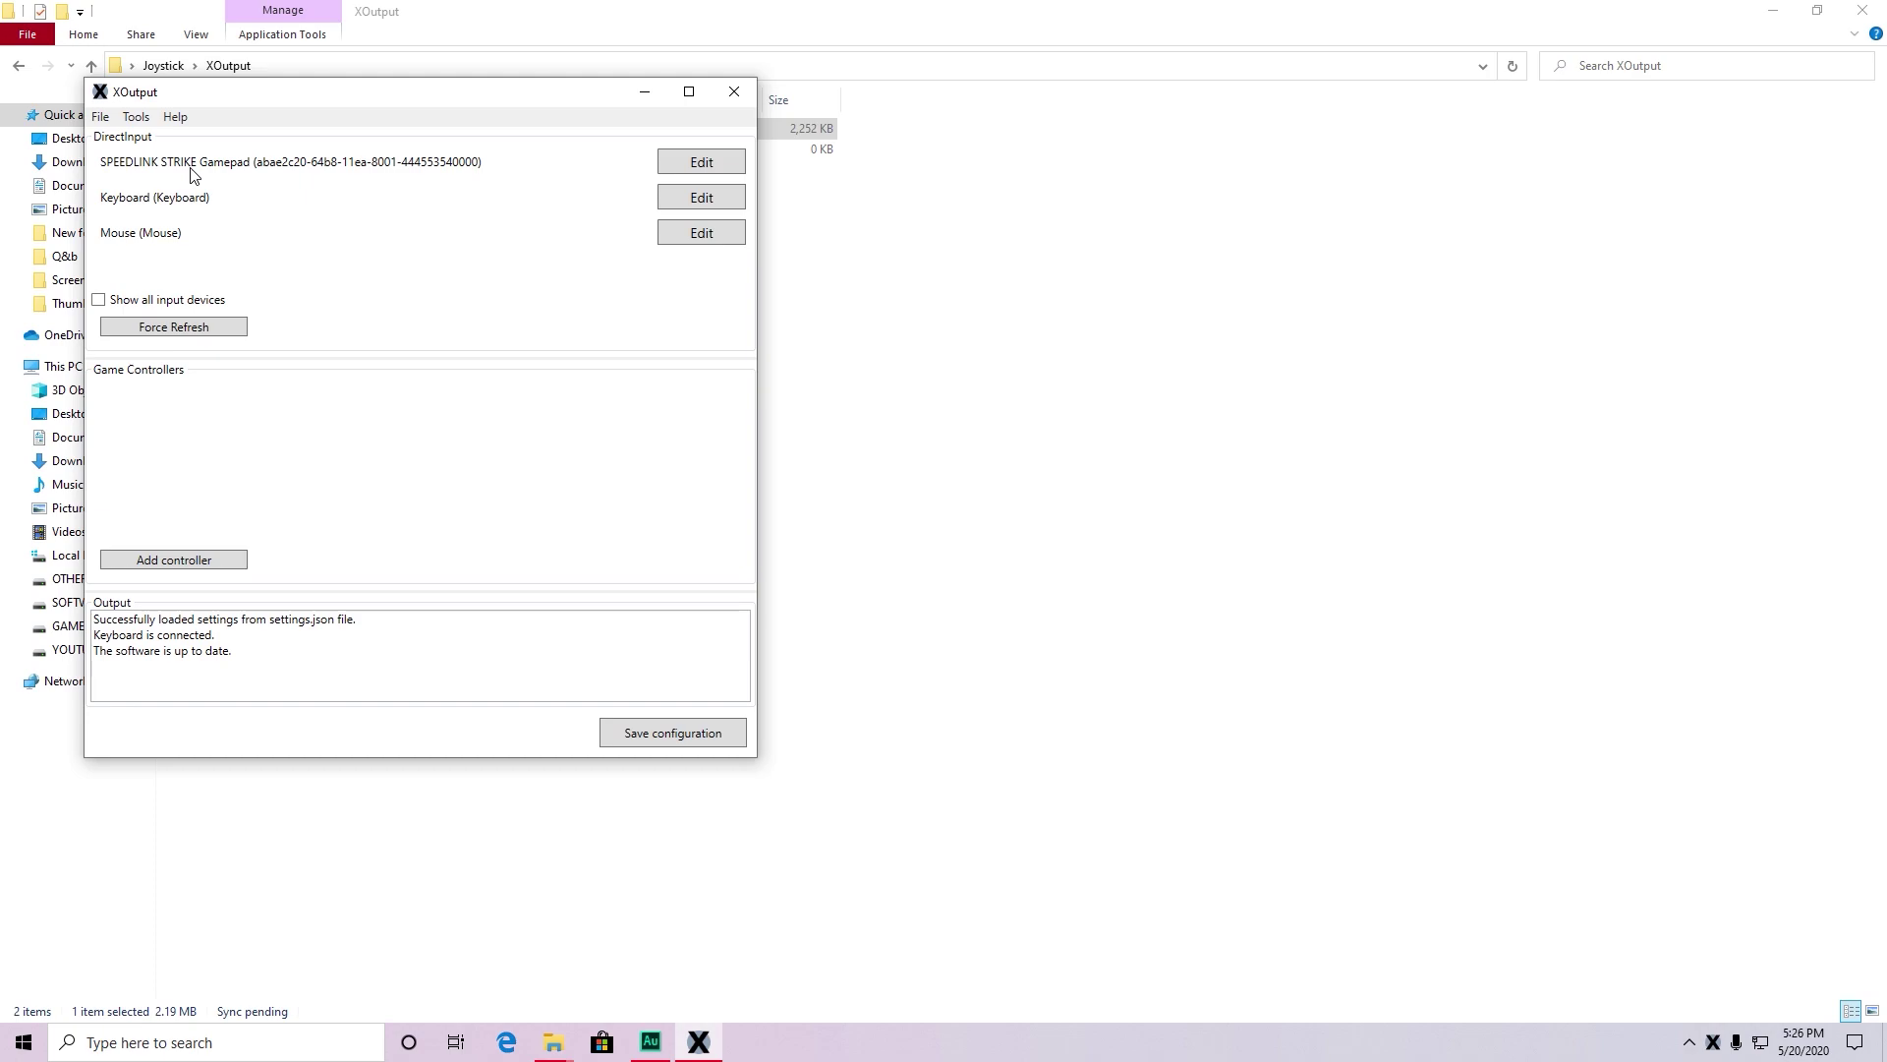
Add a game controller, remove the extra second one, and open the remaining controller's mapping window.
double_click(195, 572)
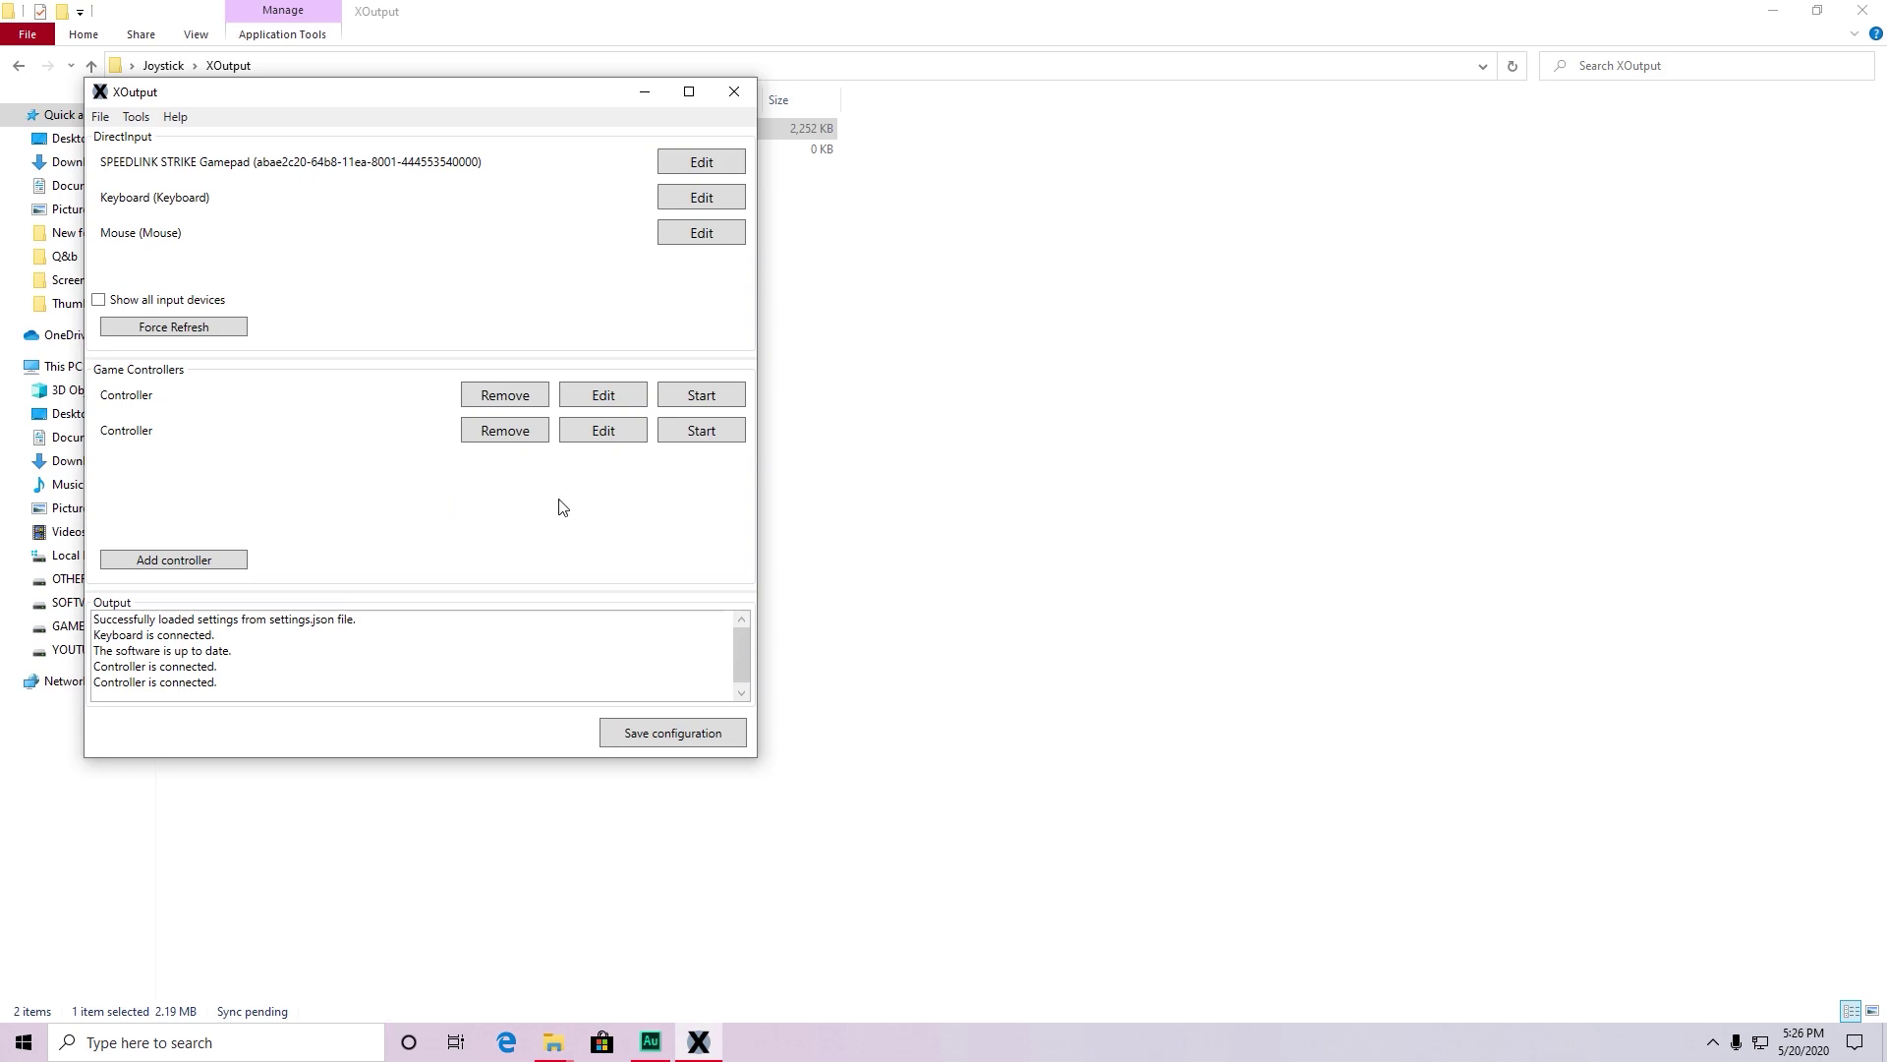
left_click(503, 433)
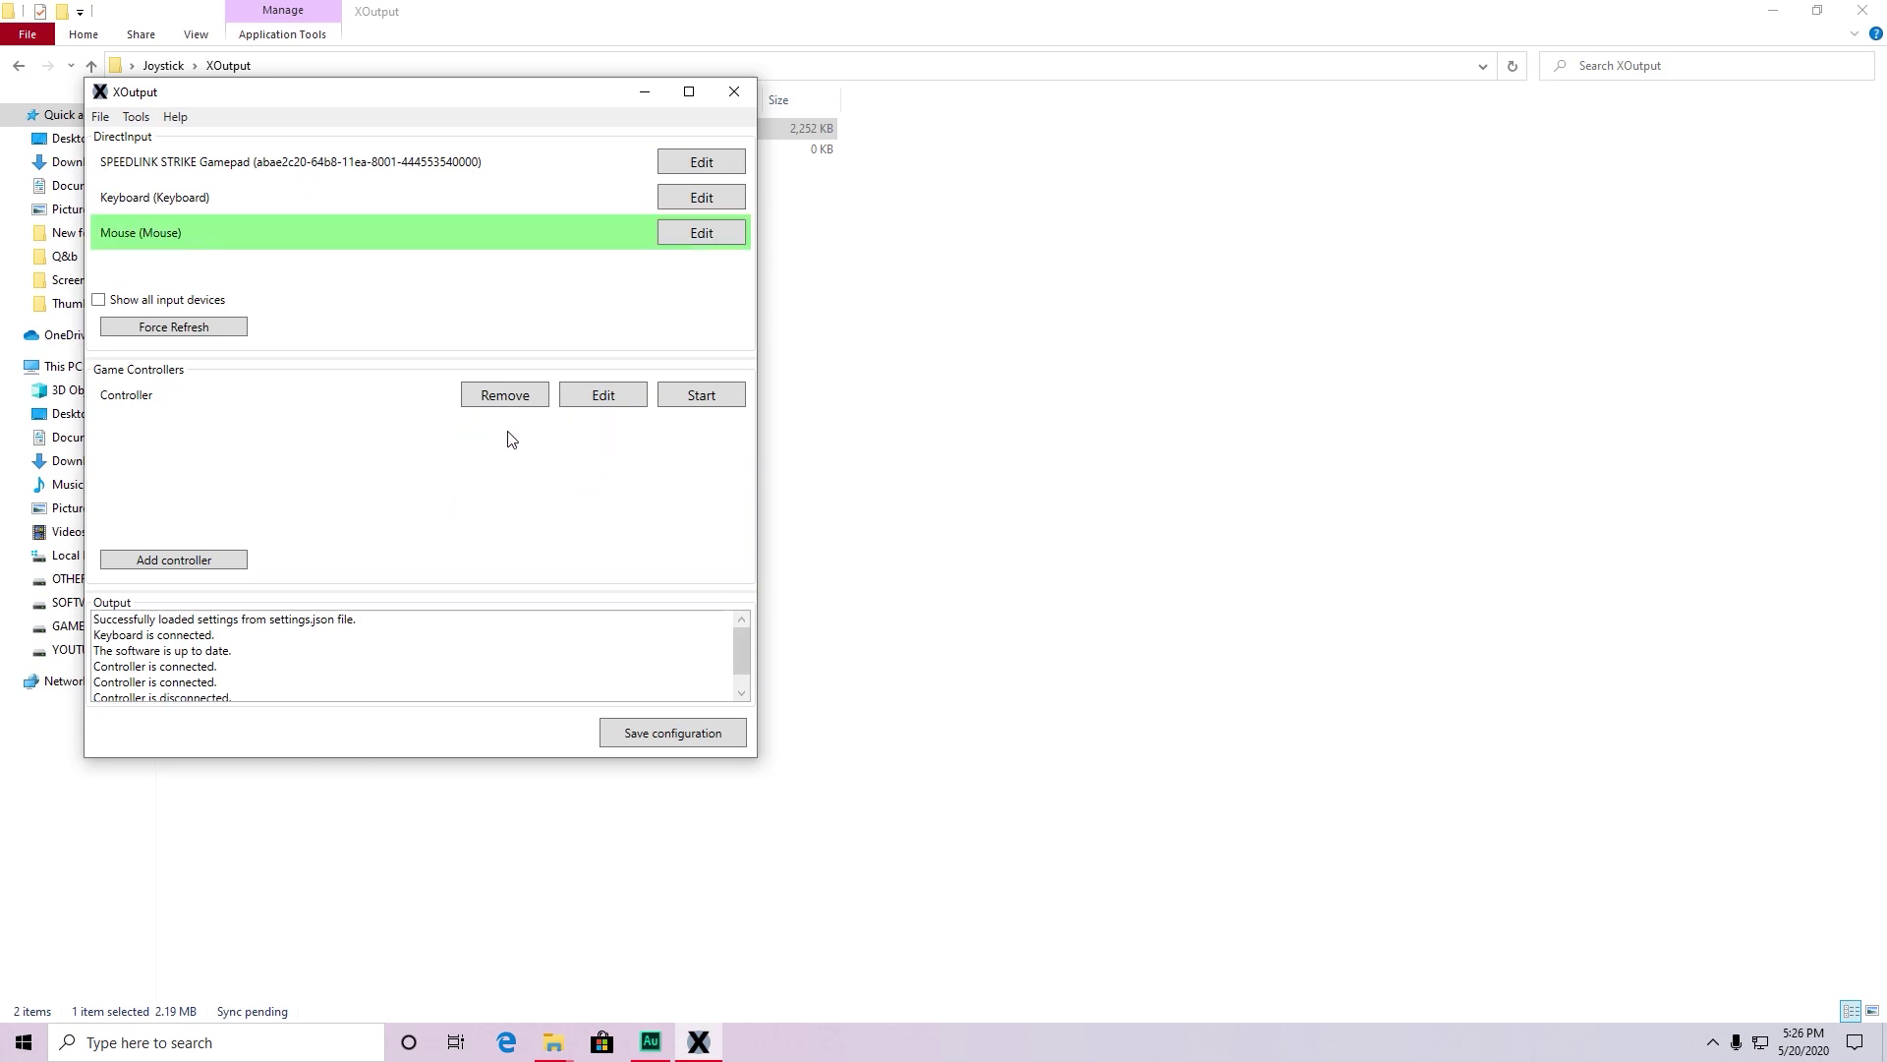
left_click(597, 396)
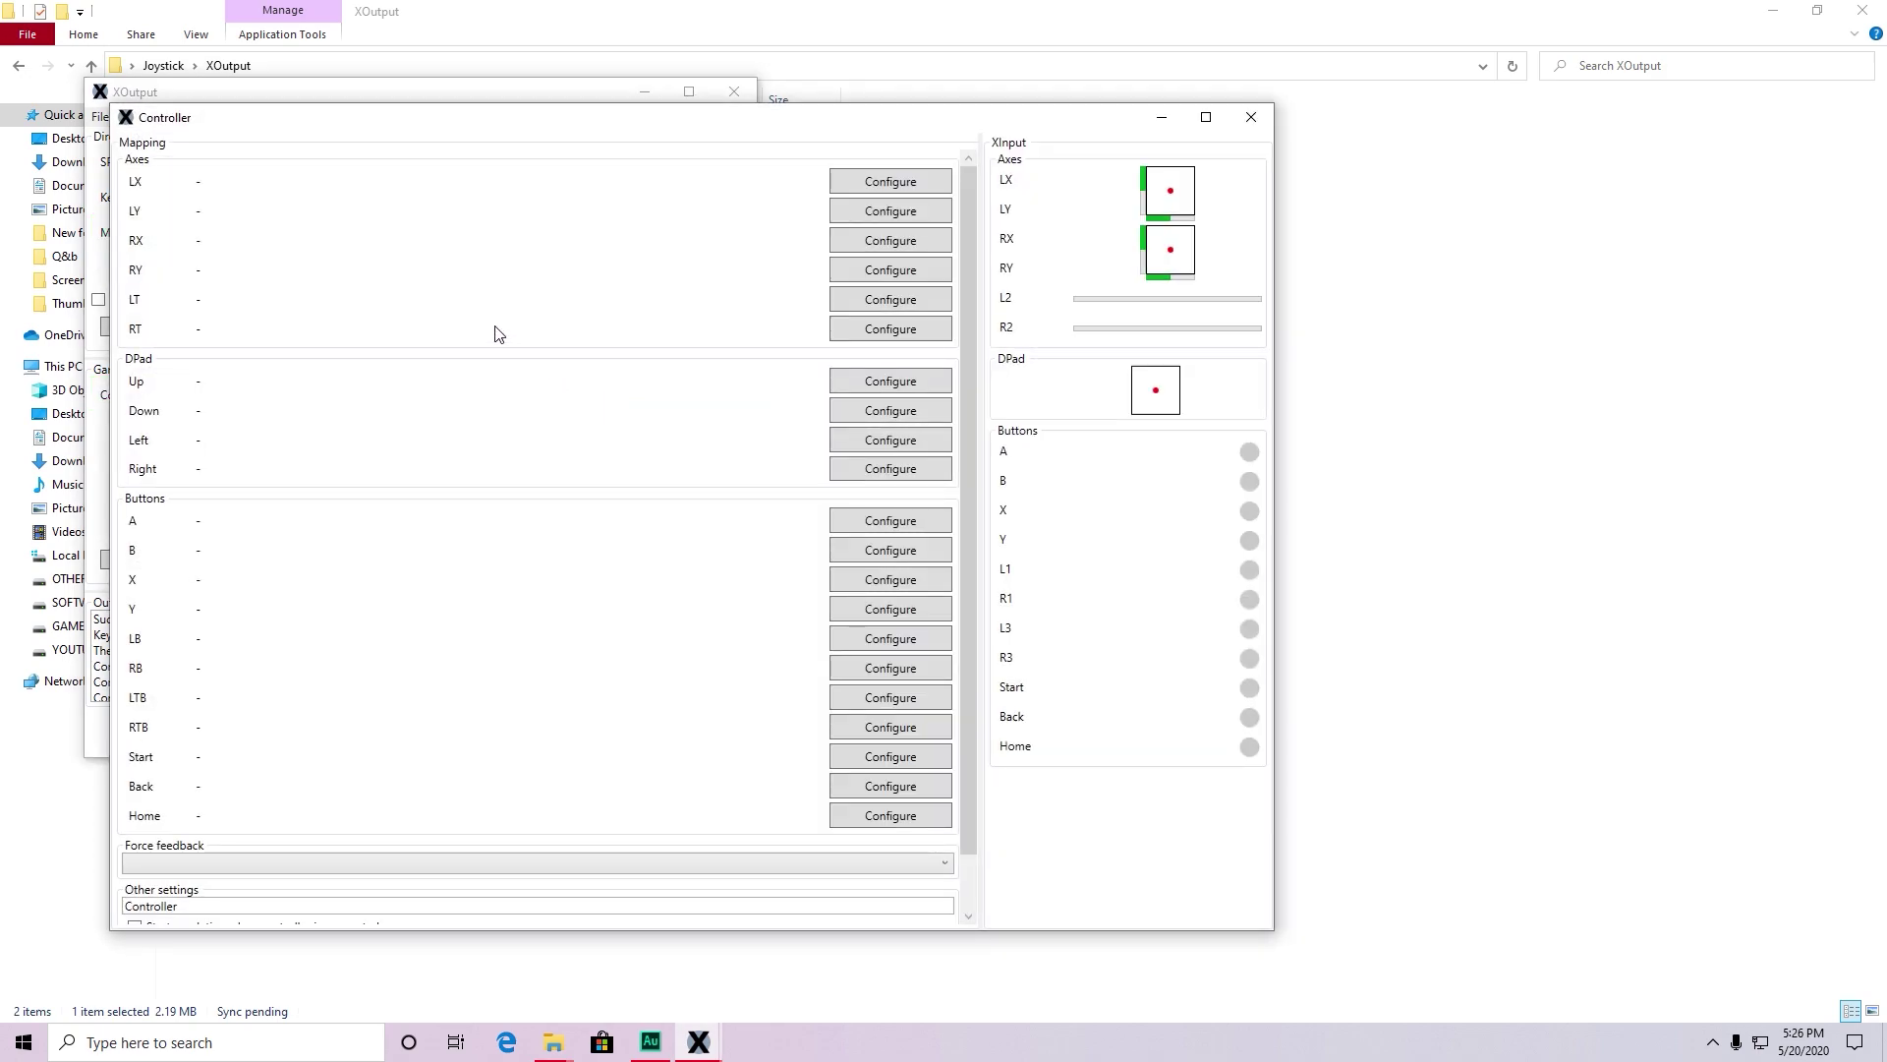
Map LX to the gamepad's X Axis and LY to its Y Axis.
left_click(930, 187)
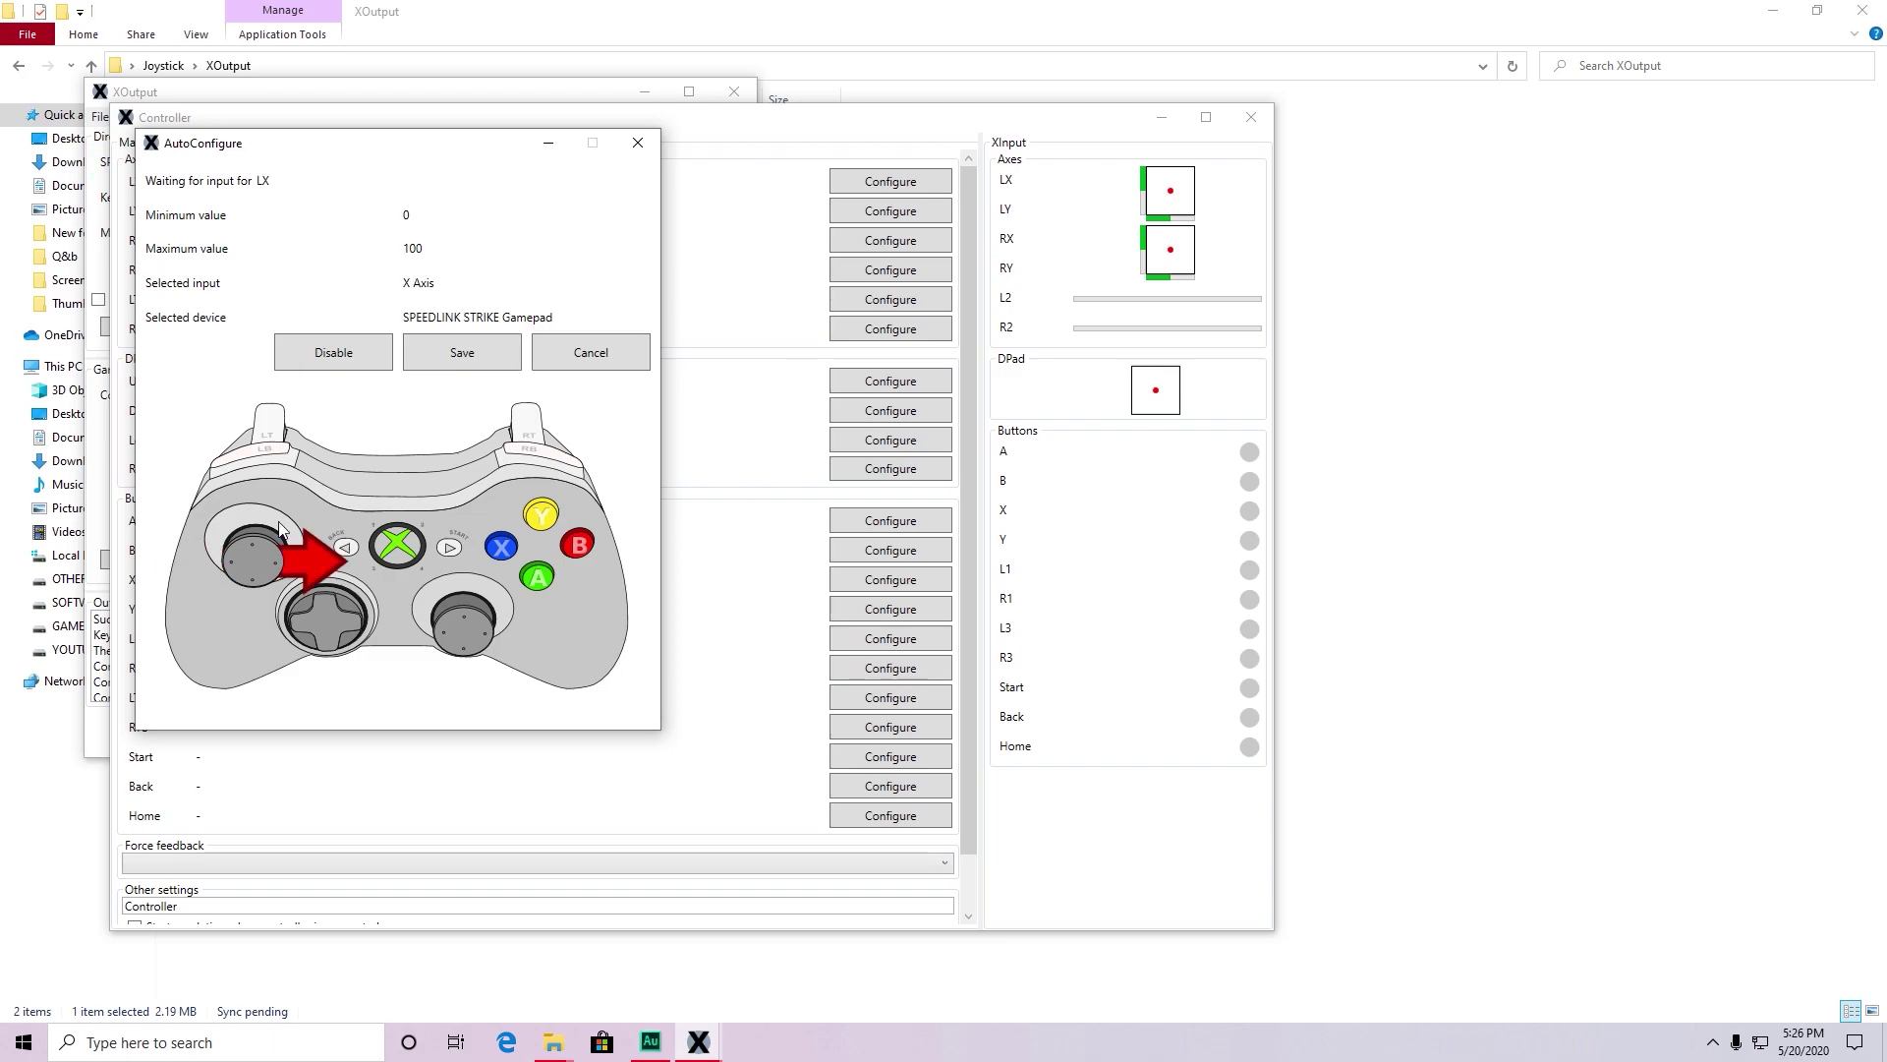
left_click(489, 354)
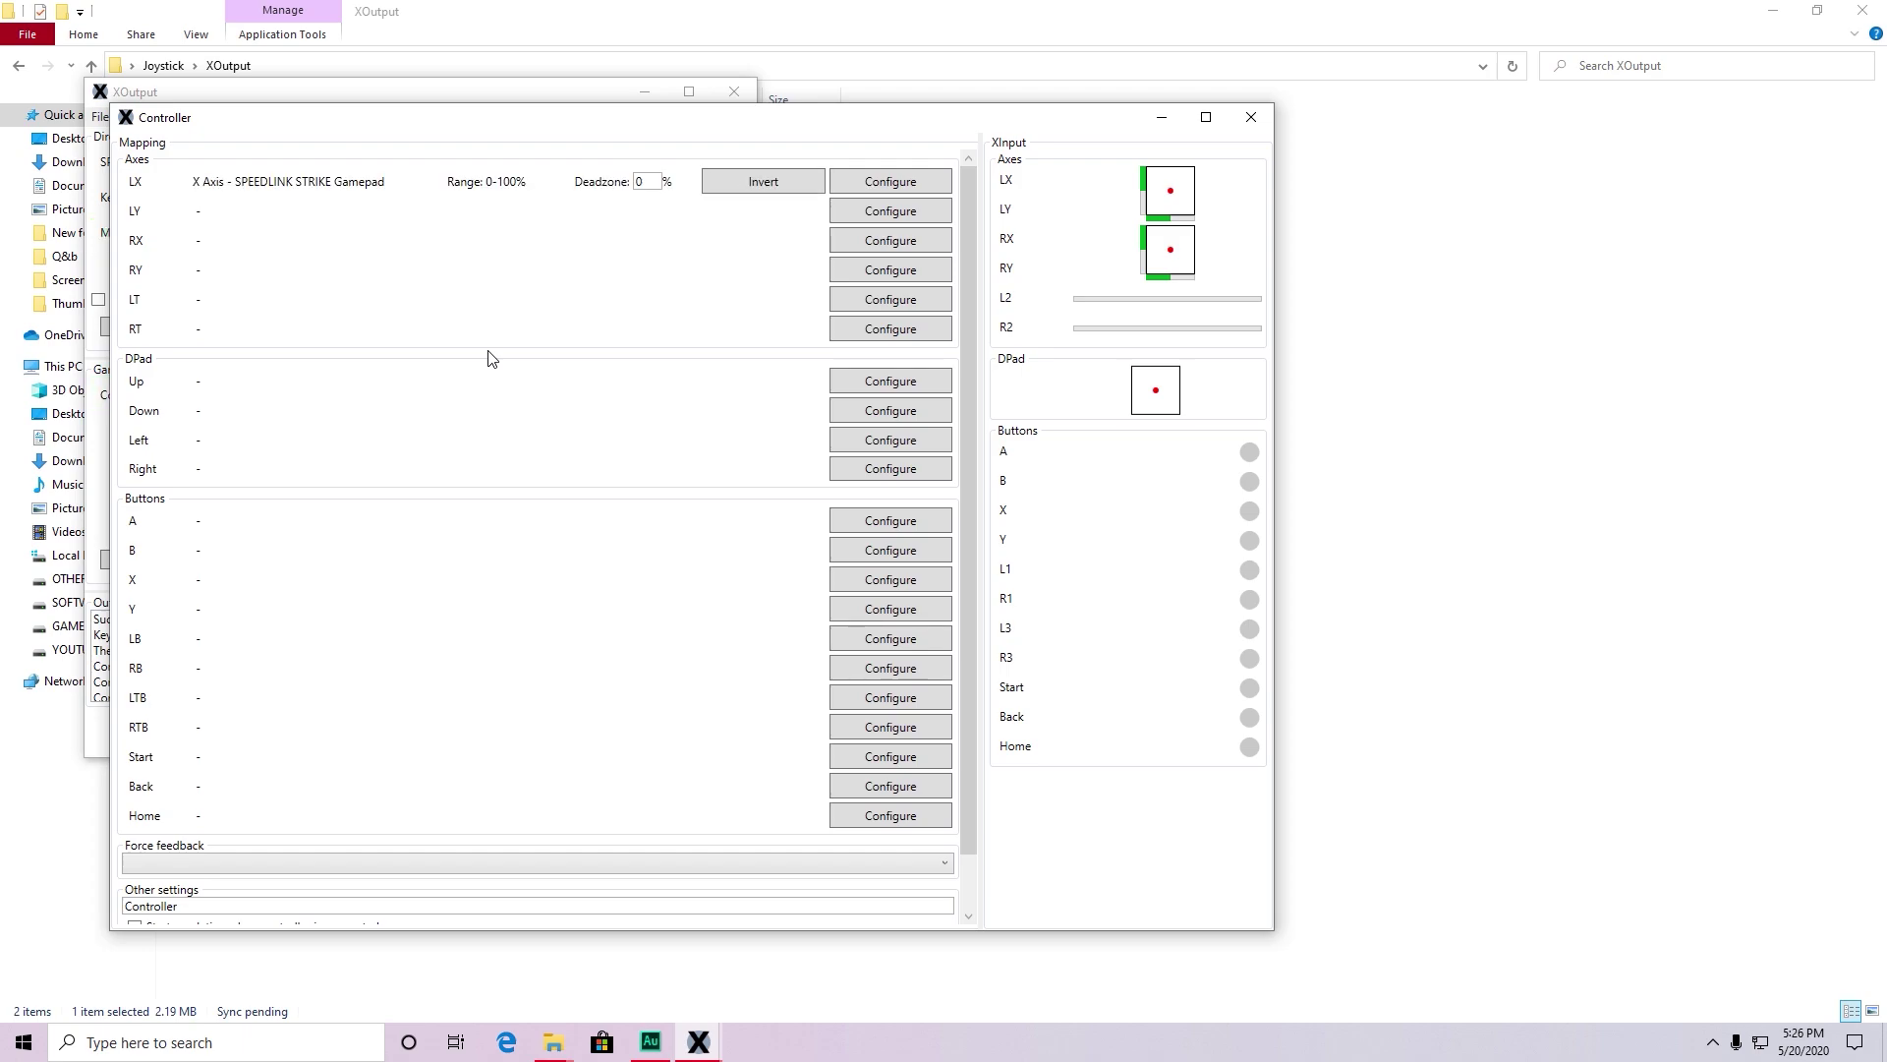
left_click(880, 212)
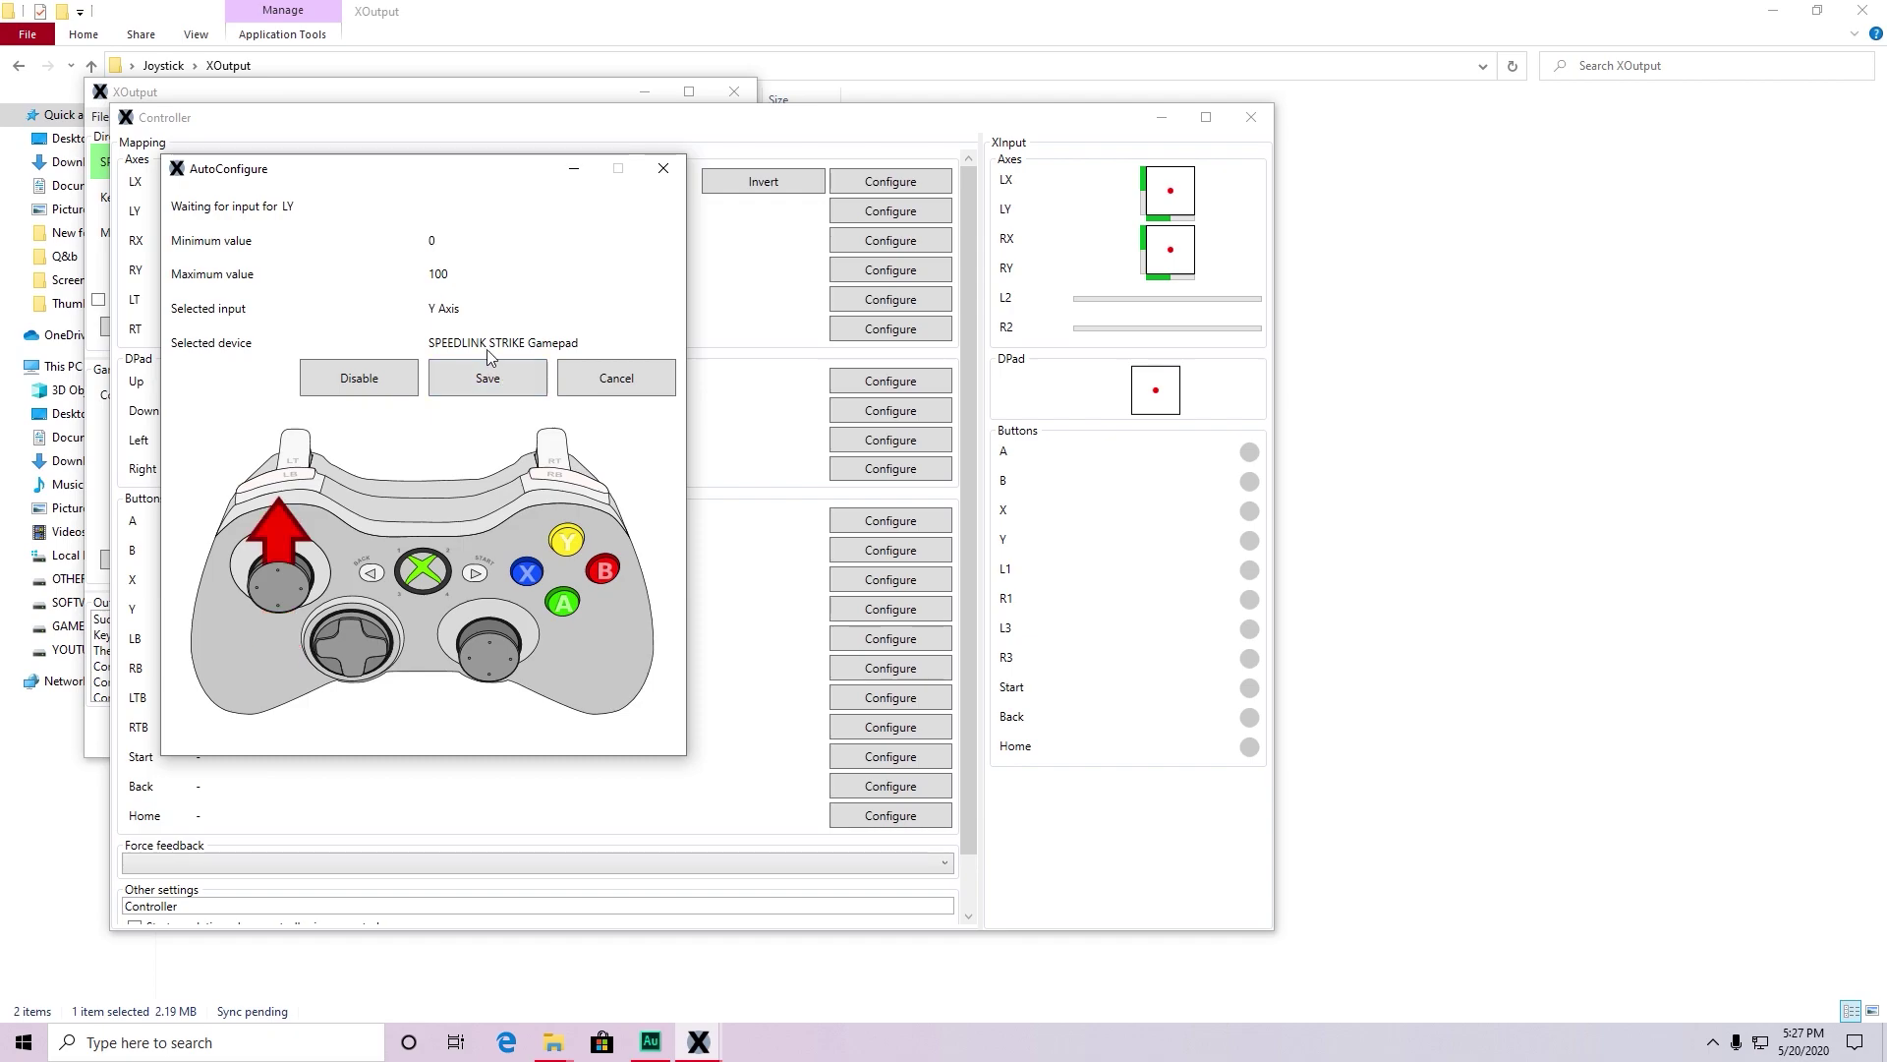
left_click(478, 379)
Map RX to Z Axis after one redo, RY to Z Rotation, and LT to Button 7.
left_click(915, 246)
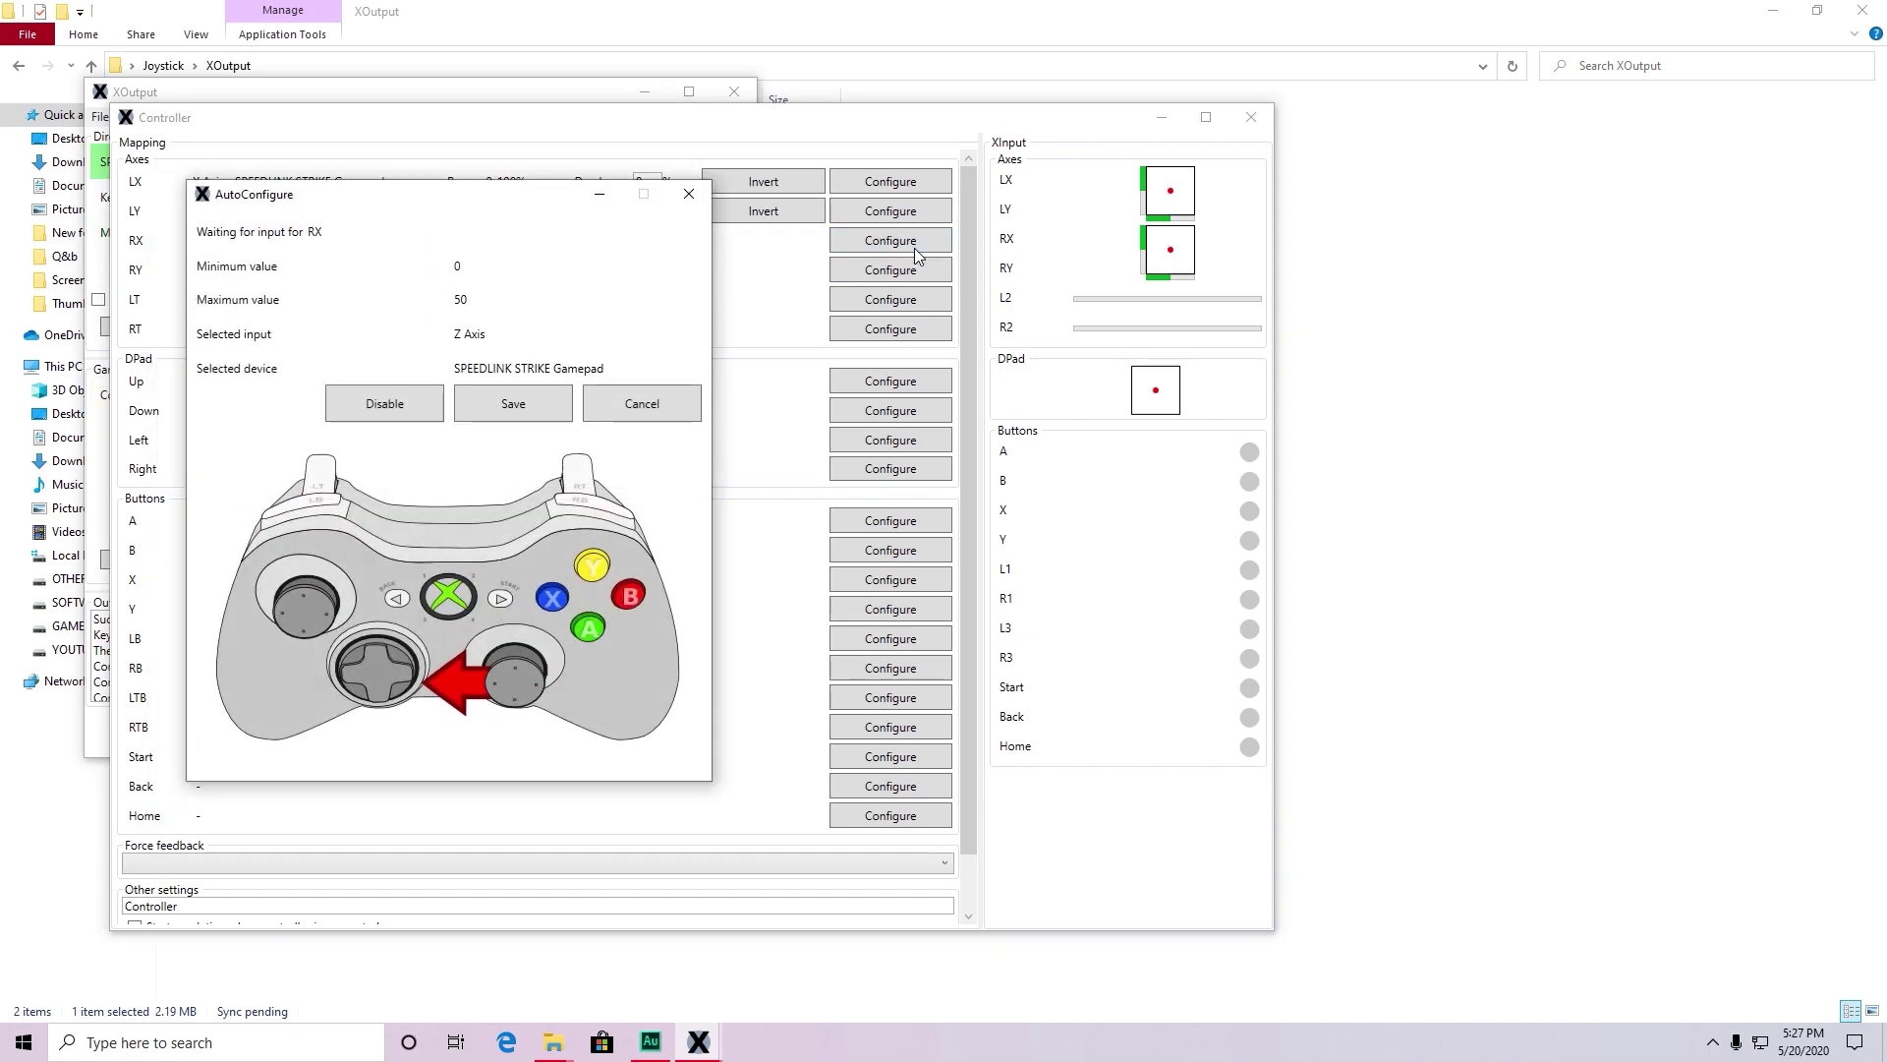
left_click(523, 393)
left_click(875, 240)
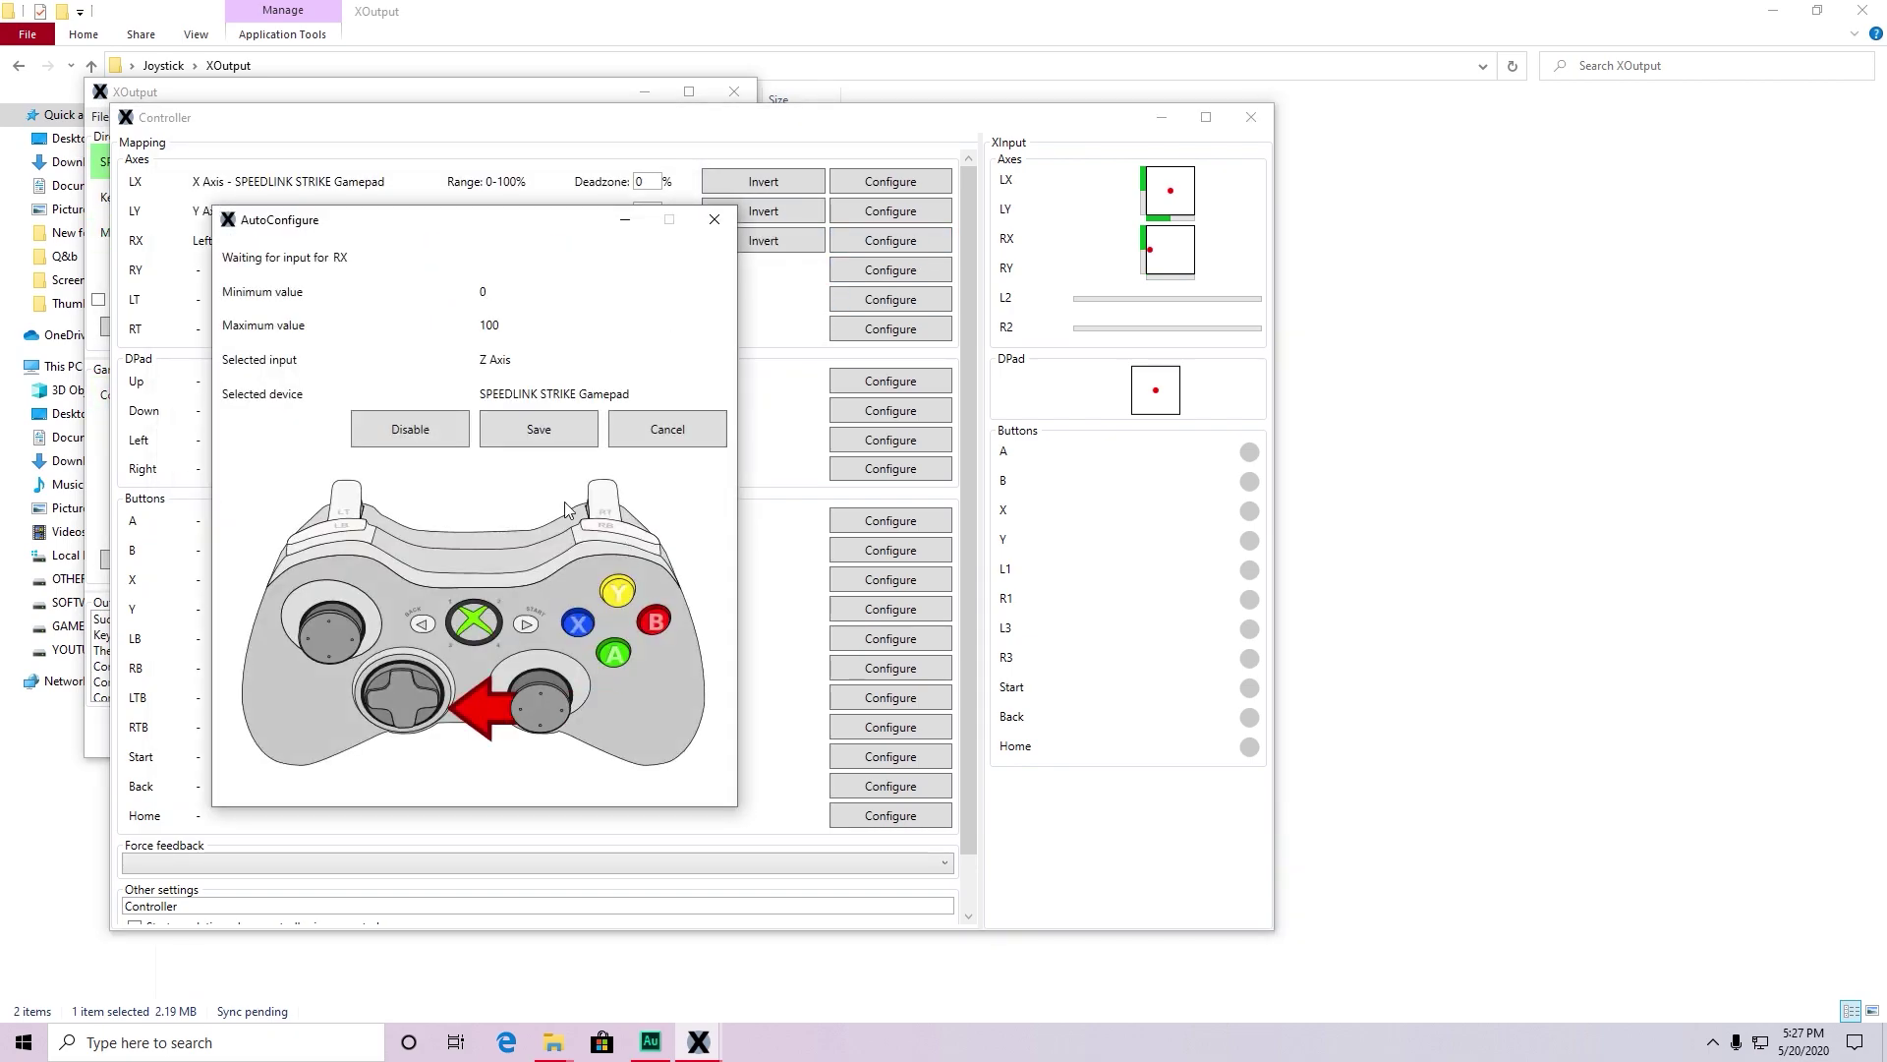
left_click(538, 429)
left_click(875, 269)
left_click(538, 428)
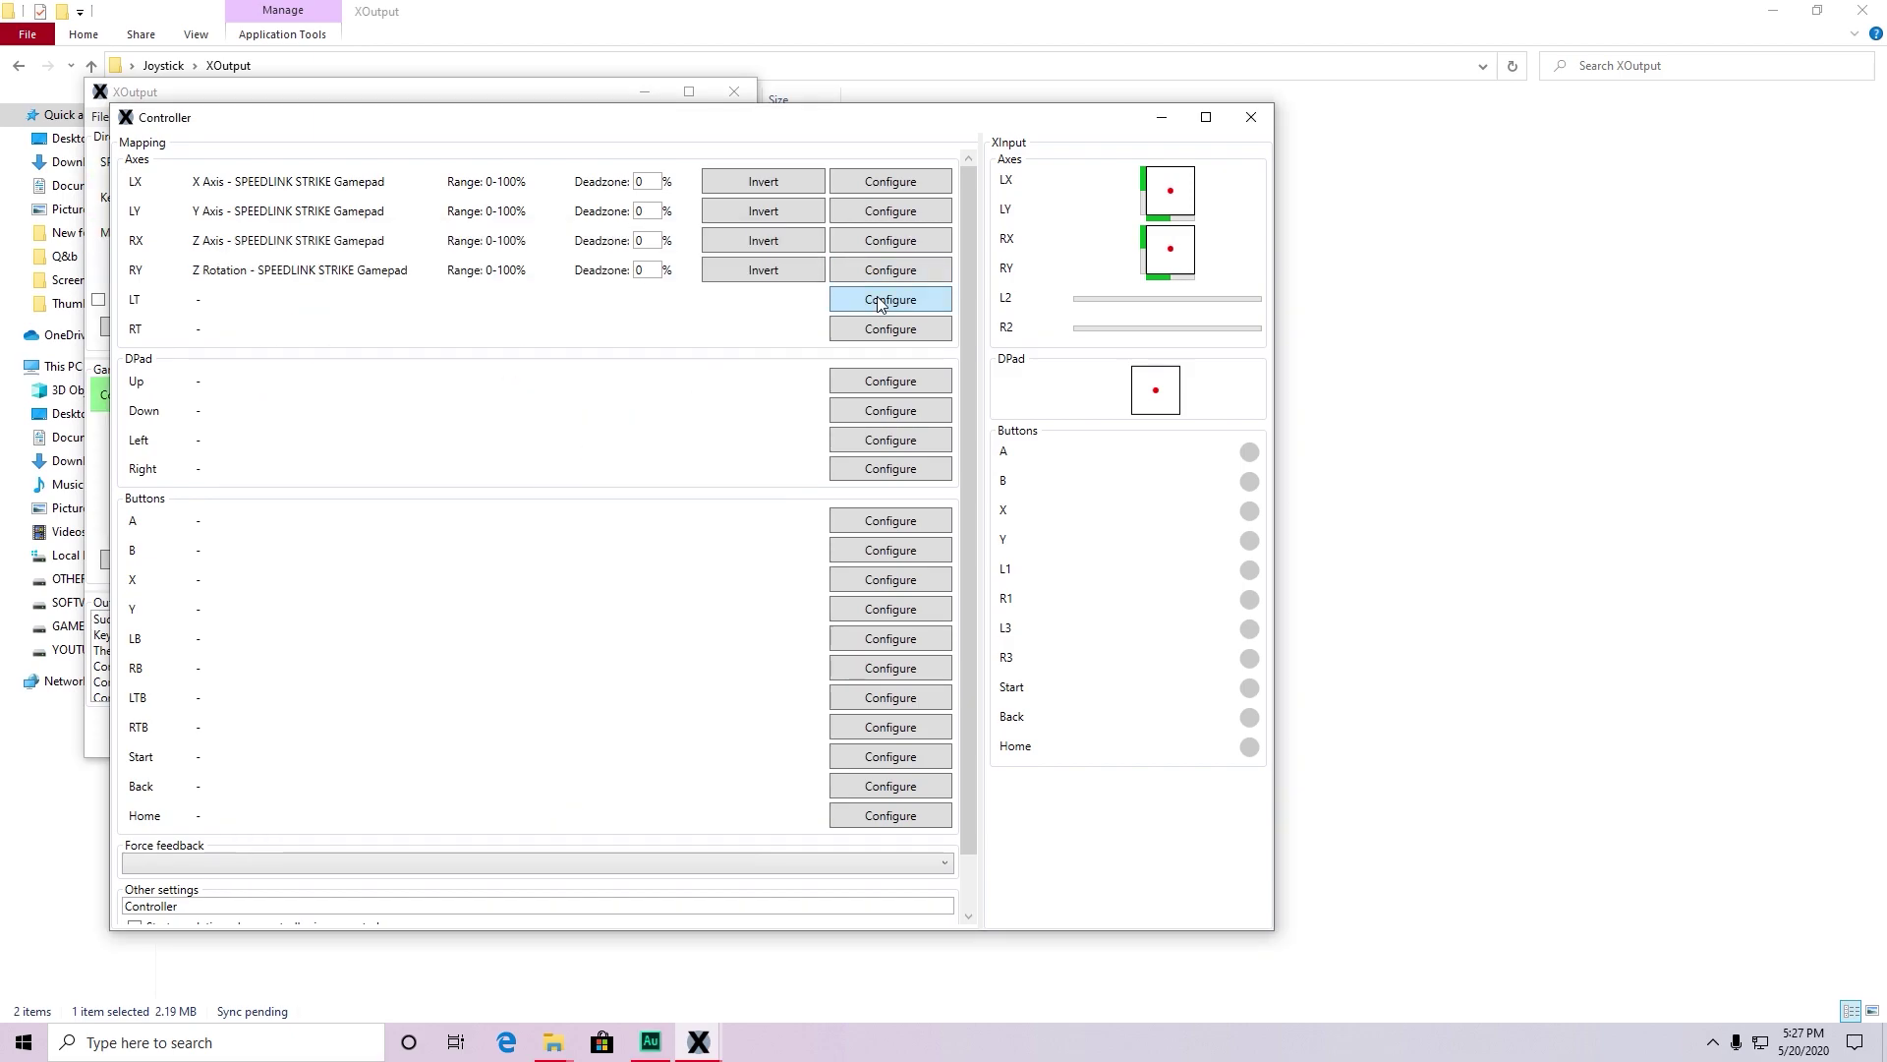
left_click(875, 309)
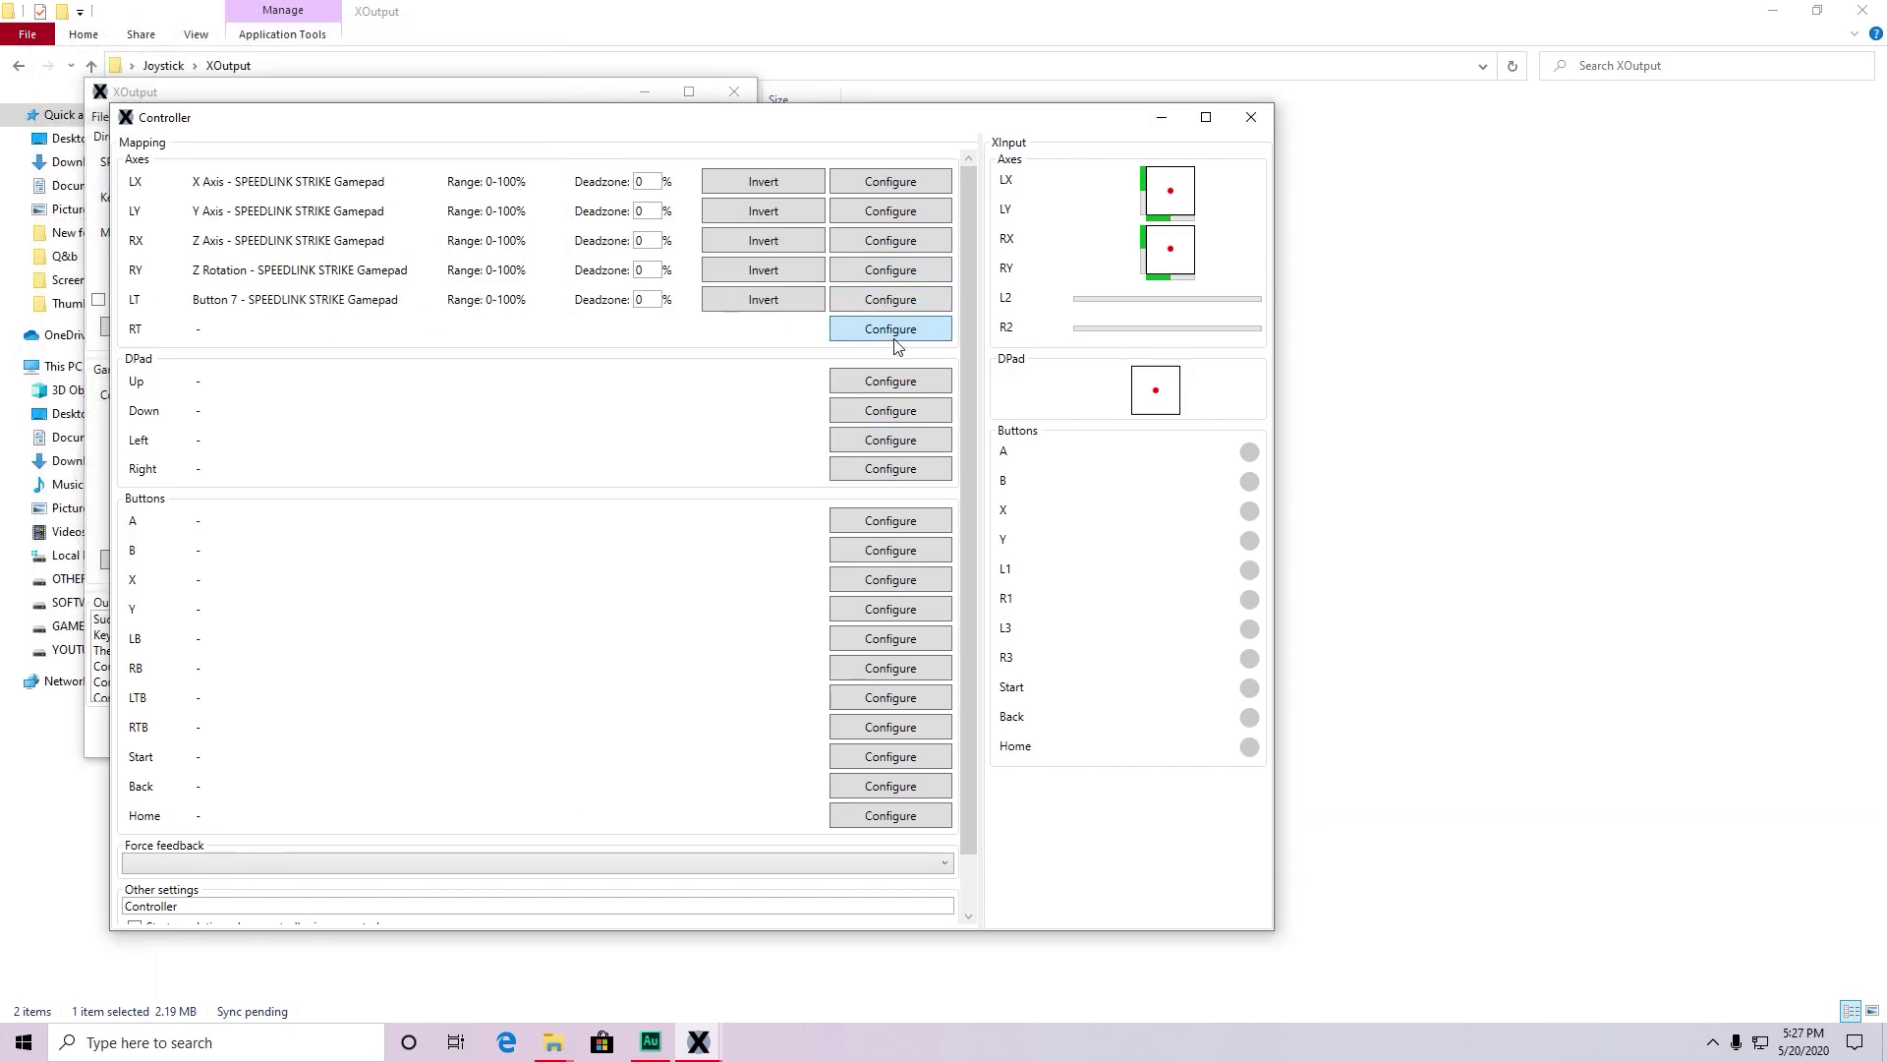
Map the RT trigger and D-pad Up, Down, Left, Right to DPad1 directions.
left_click(895, 337)
left_click(358, 250)
left_click(896, 382)
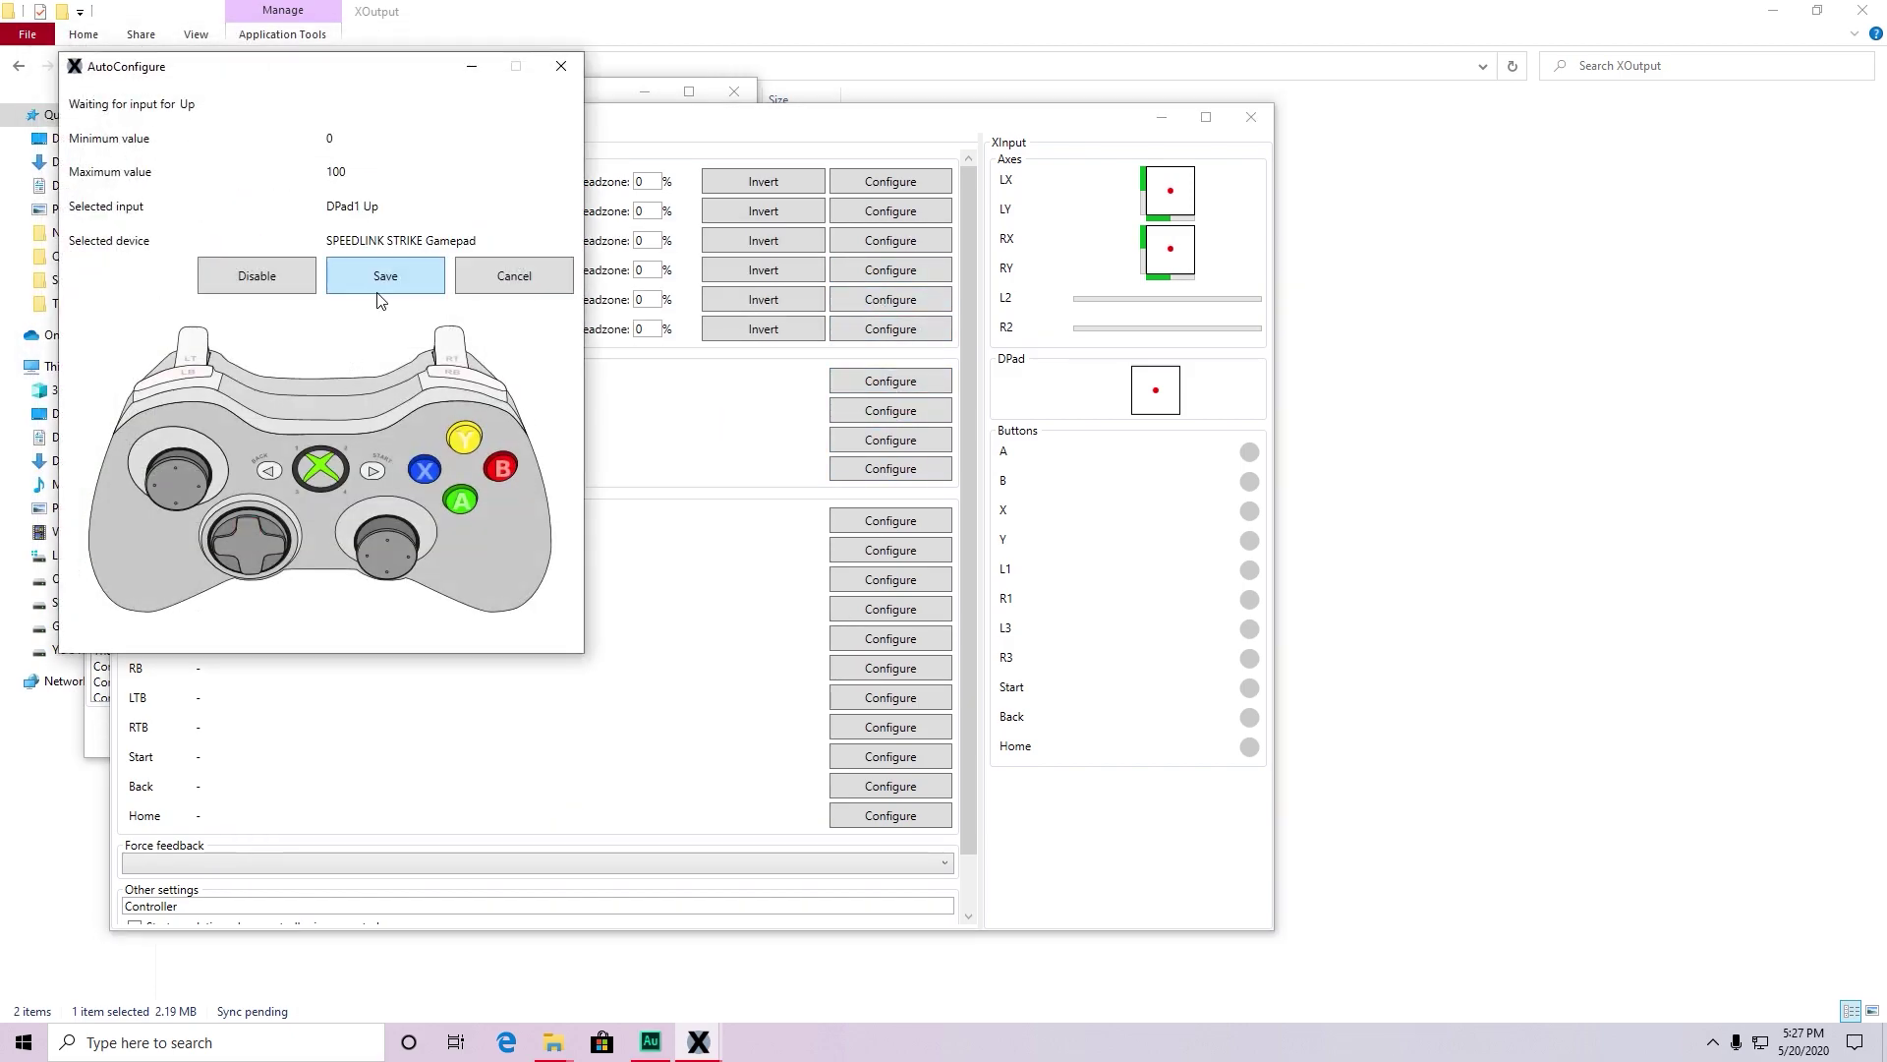
left_click(382, 278)
left_click(891, 409)
left_click(891, 439)
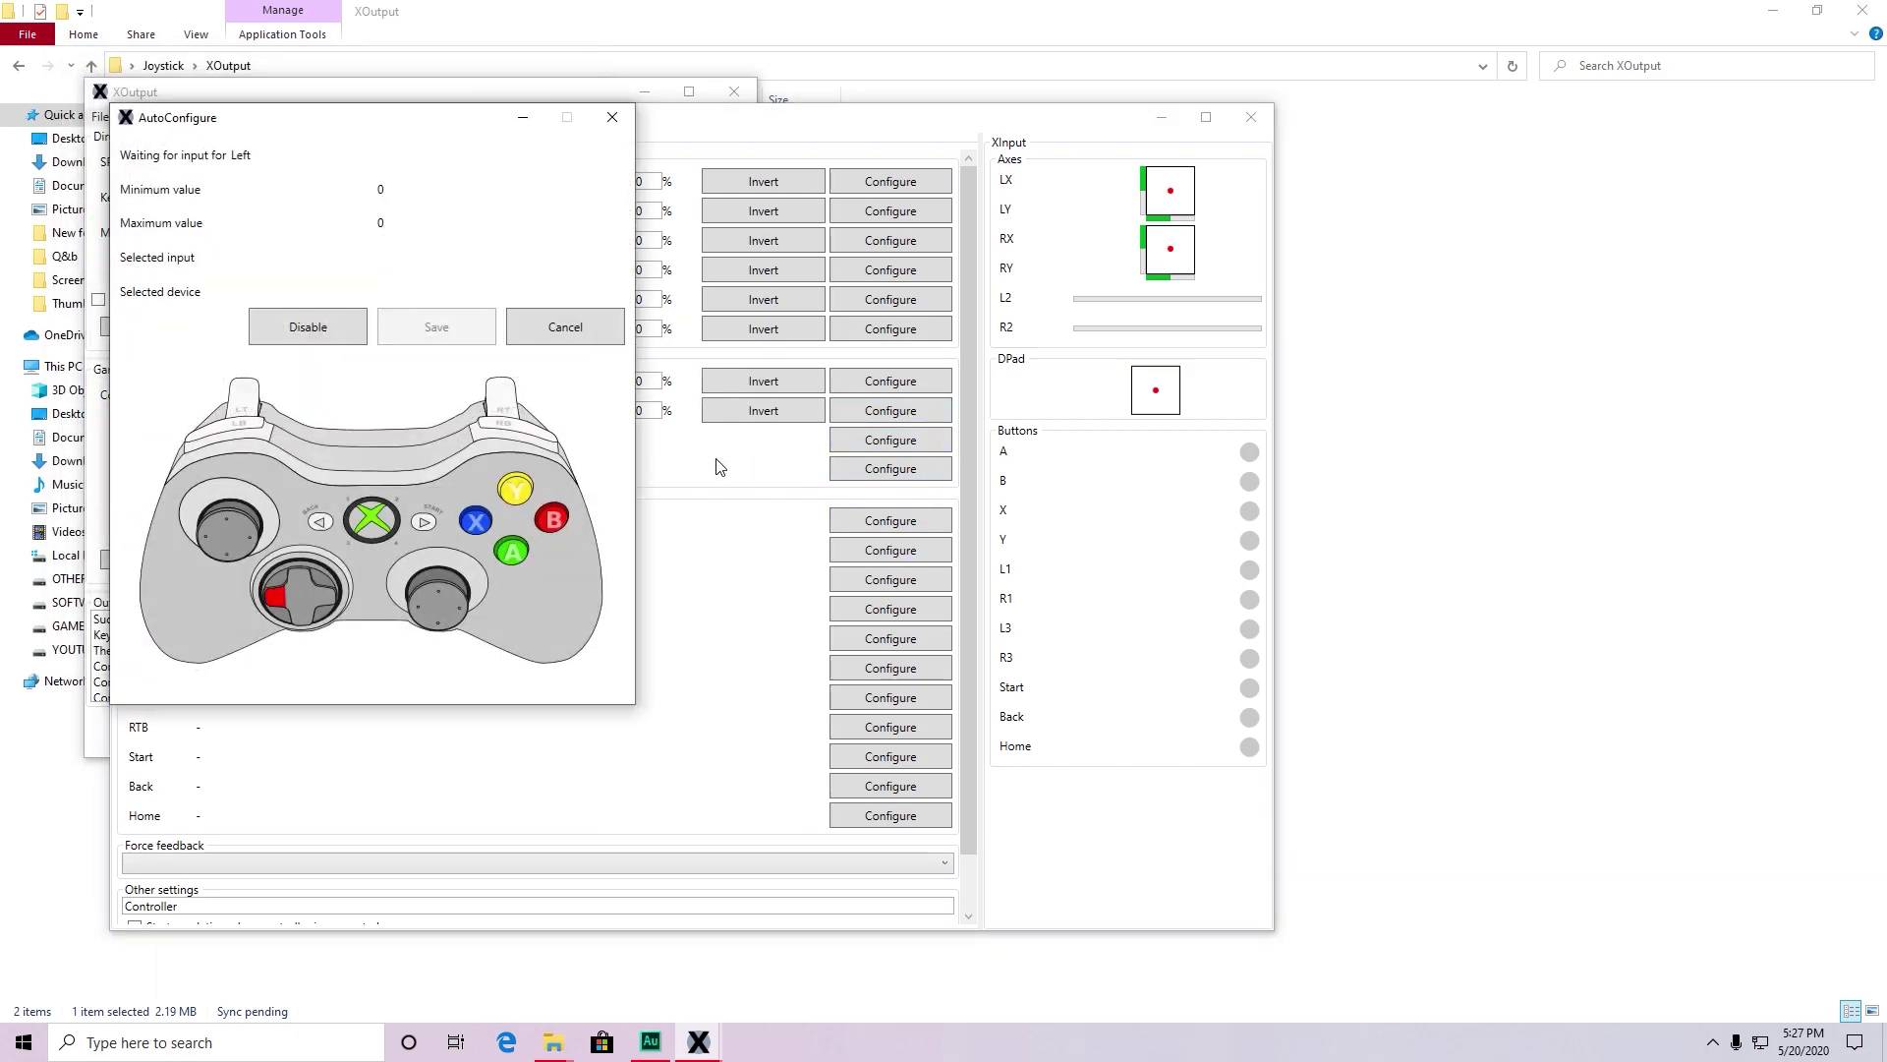
left_click(442, 327)
left_click(890, 469)
left_click(462, 350)
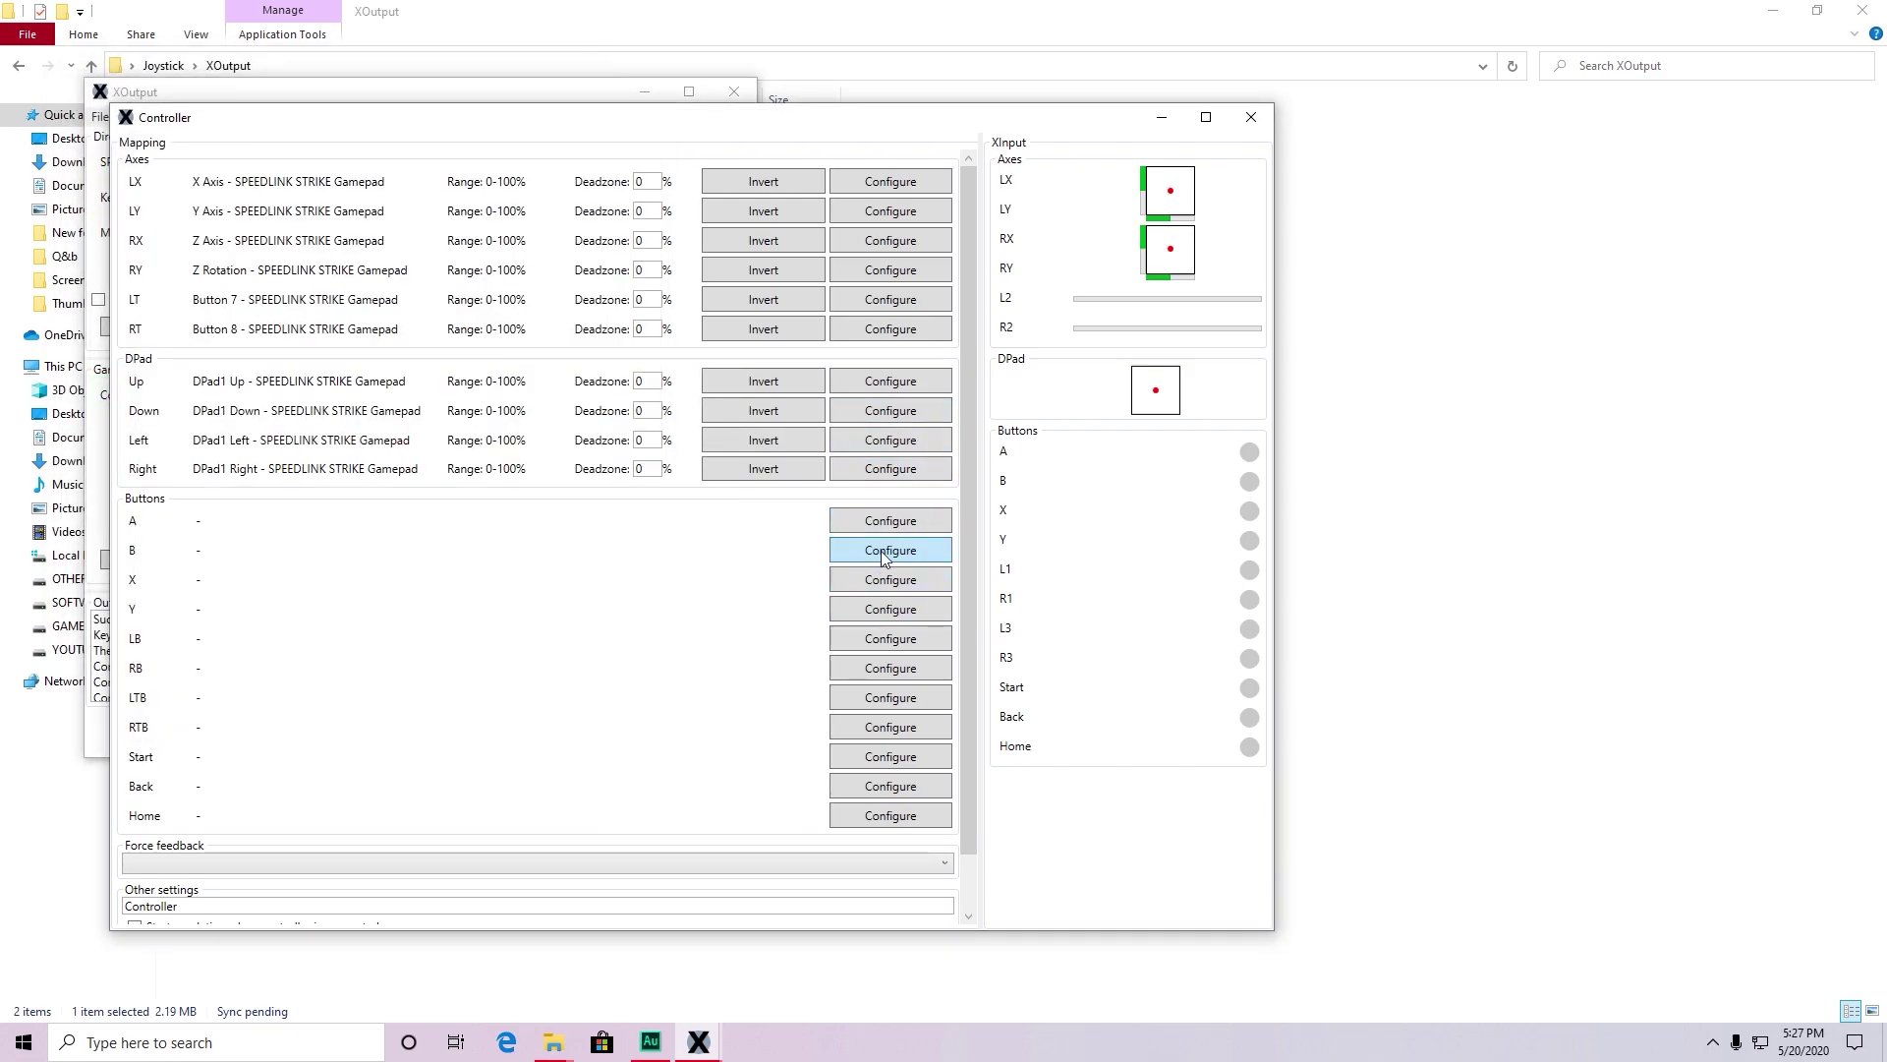
Map face buttons A, B, X, Y to Buttons 3, 2, 4 and 1.
left_click(891, 527)
left_click(891, 549)
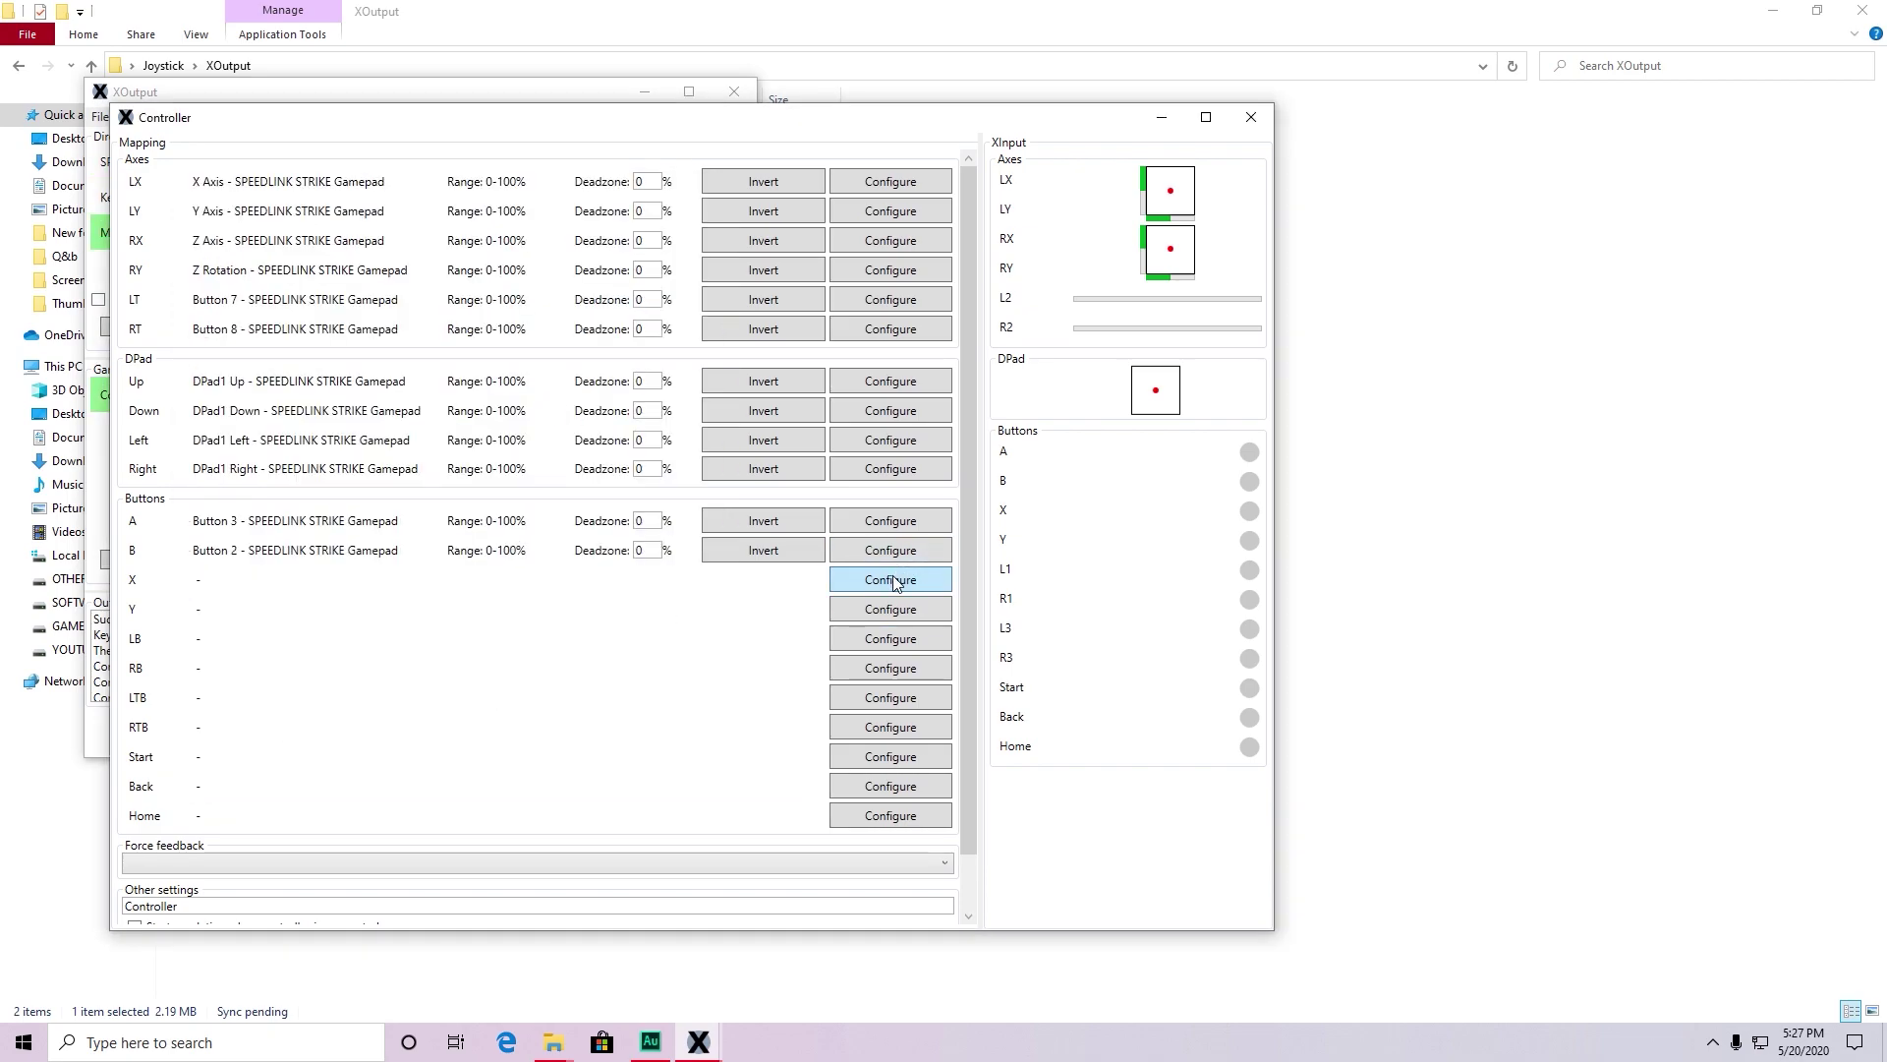
left_click(894, 581)
left_click(558, 425)
left_click(880, 609)
left_click(576, 455)
Map LB, RB, LTB, RTB and Start to Buttons 5, 6, 11, 12 and 10.
left_click(857, 640)
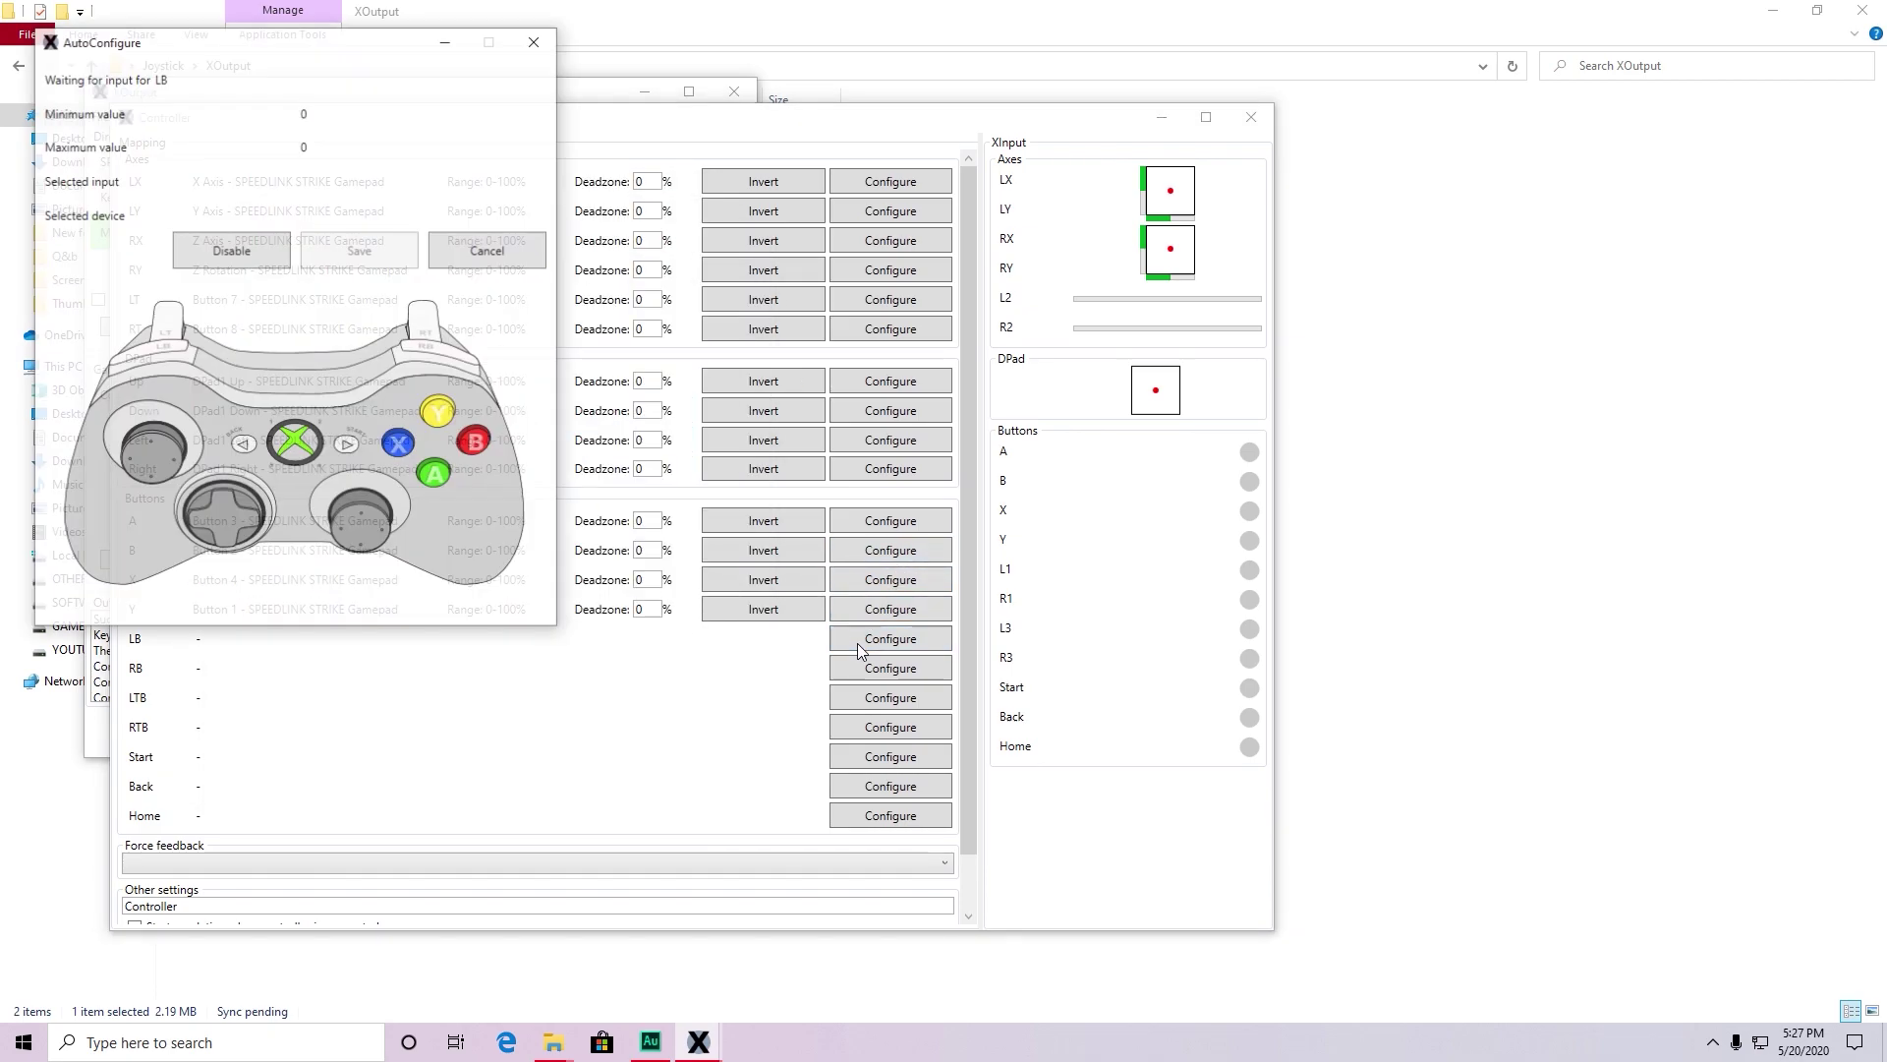
left_click(393, 253)
left_click(875, 671)
left_click(403, 256)
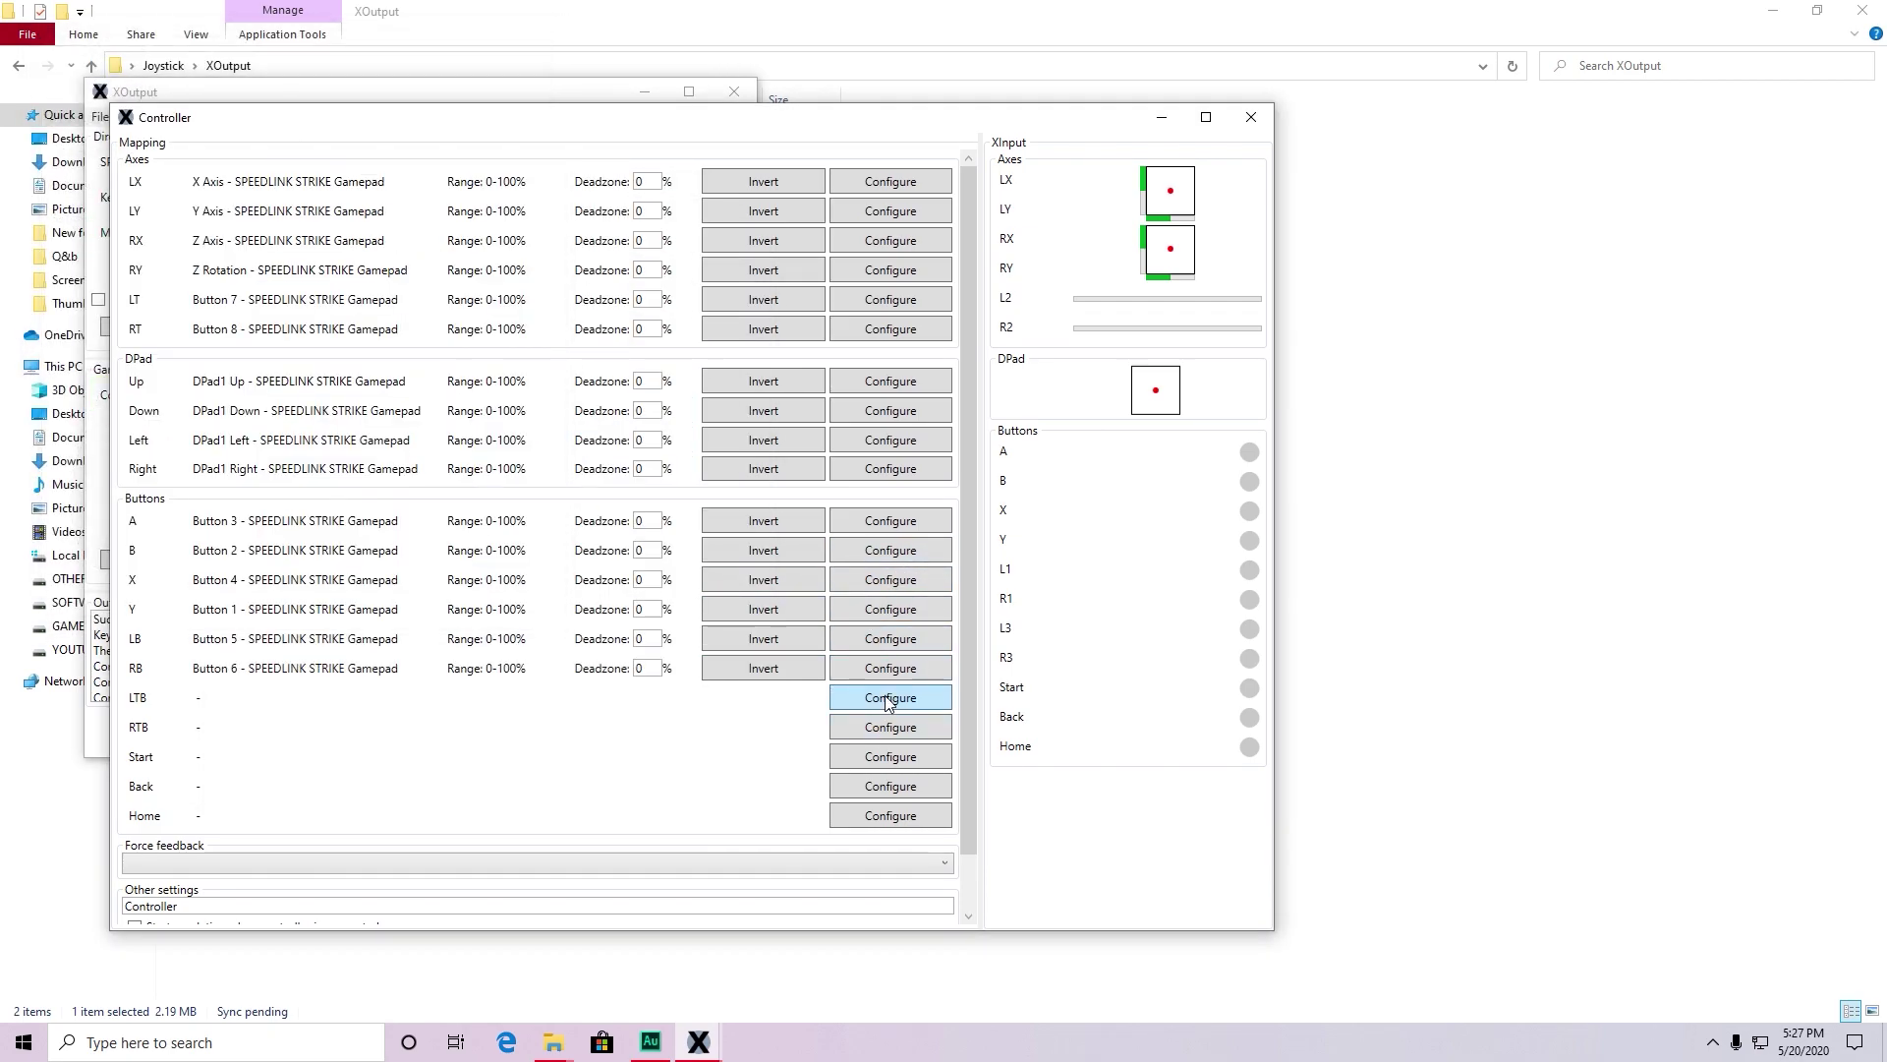
left_click(889, 698)
left_click(398, 256)
left_click(890, 727)
left_click(418, 297)
left_click(890, 756)
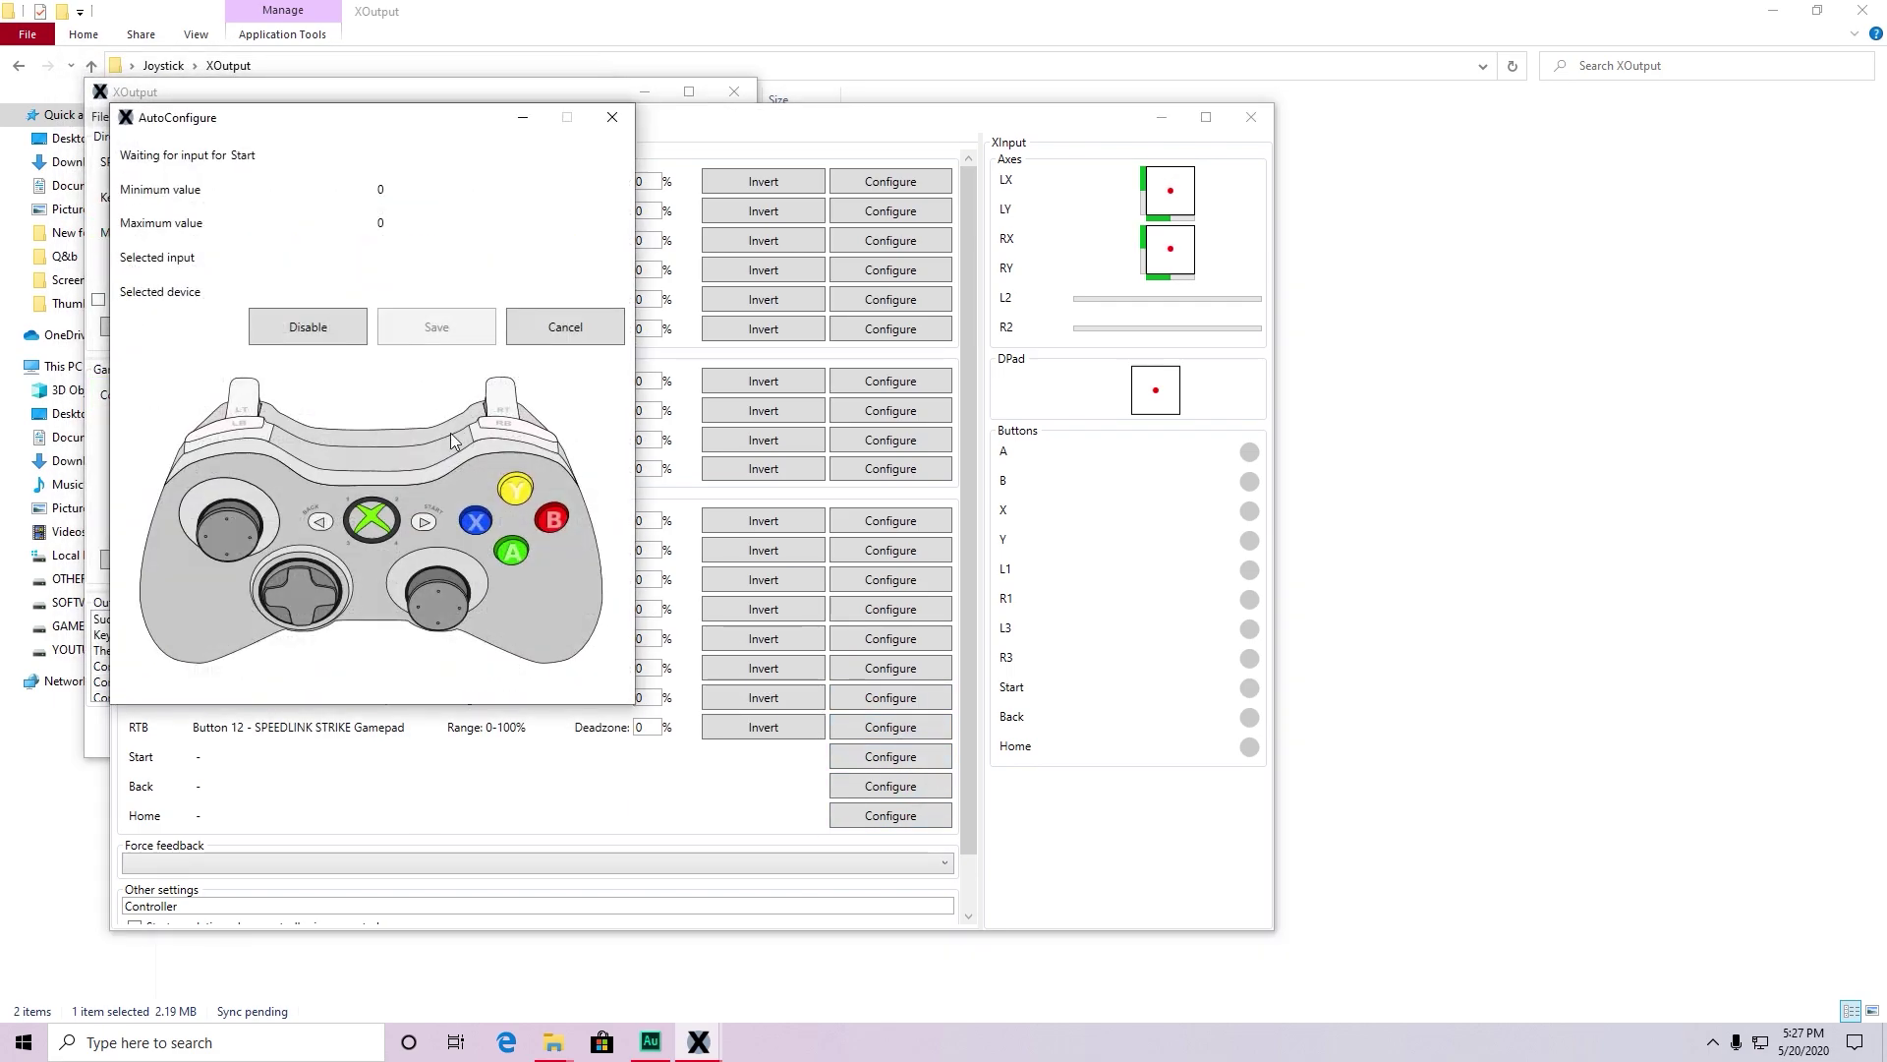
left_click(436, 326)
Invert the RY axis so its Z Rotation range reads 100-0%.
scroll(342, 706, "down", 1)
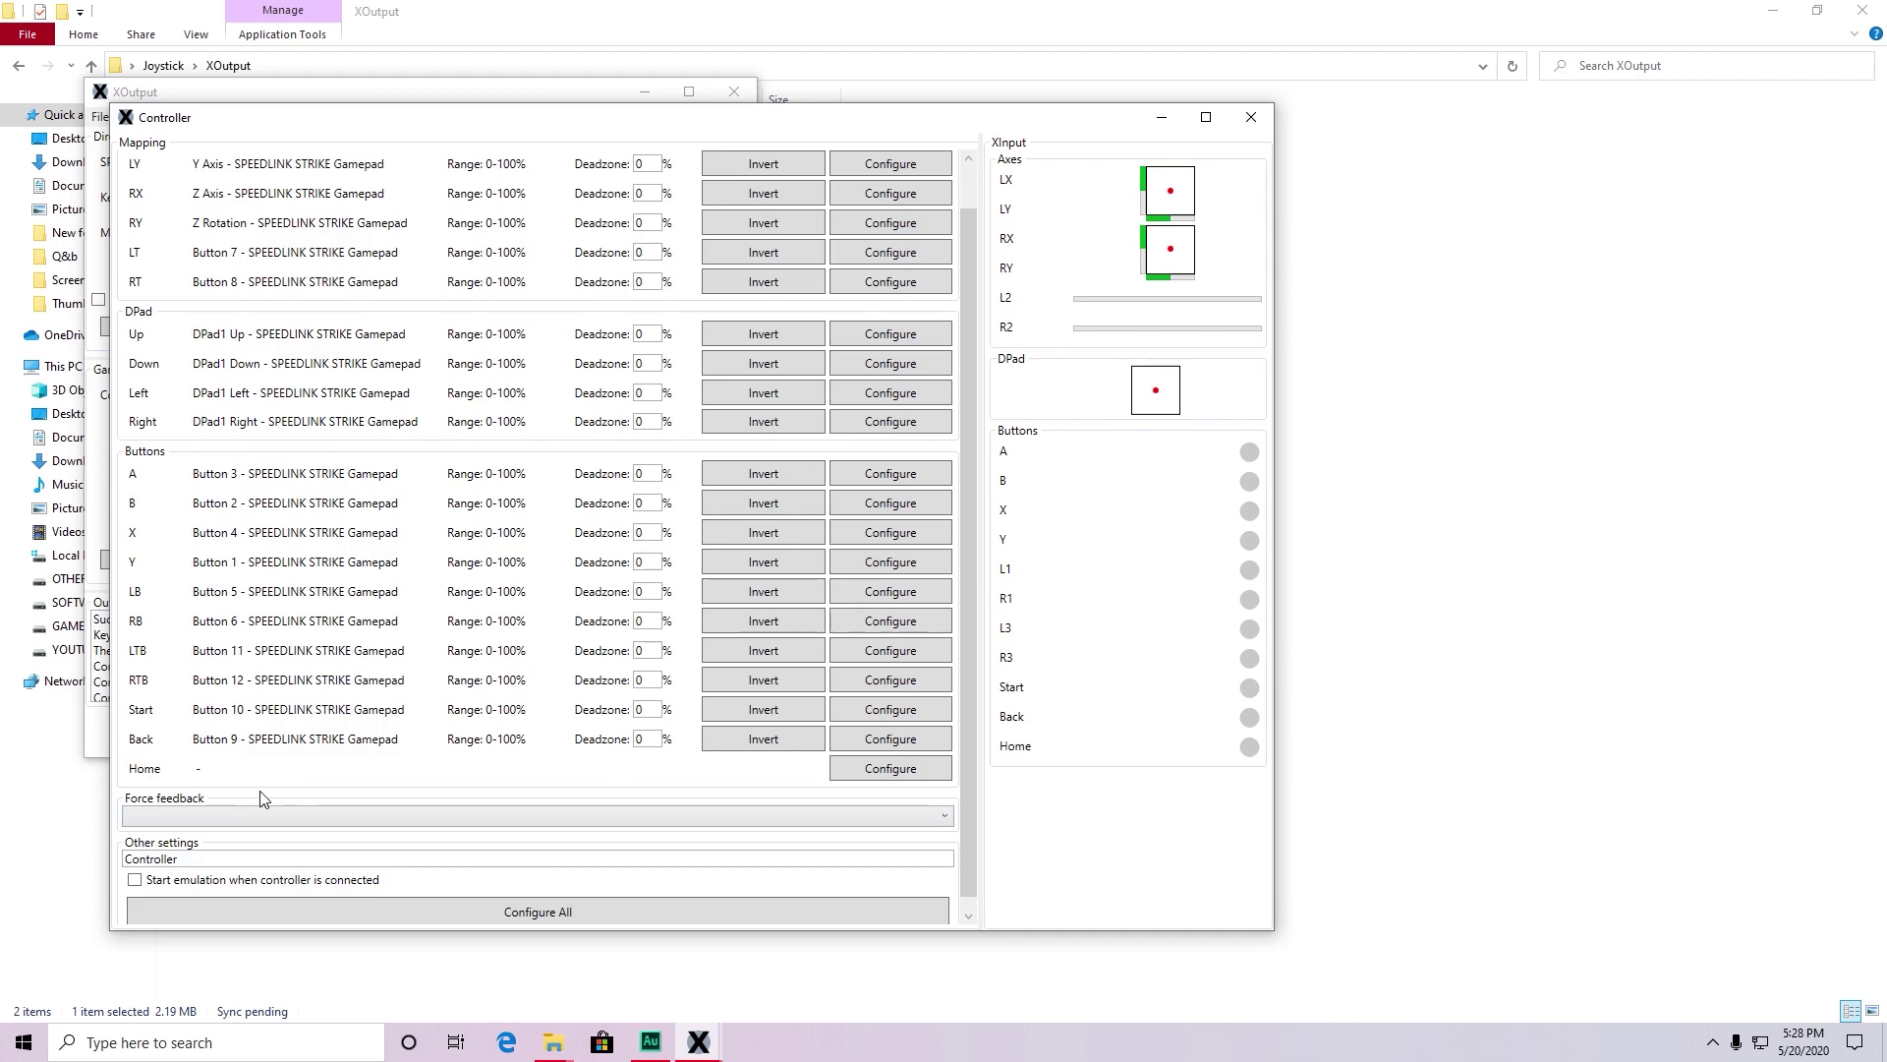
scroll(533, 769, "up", 1)
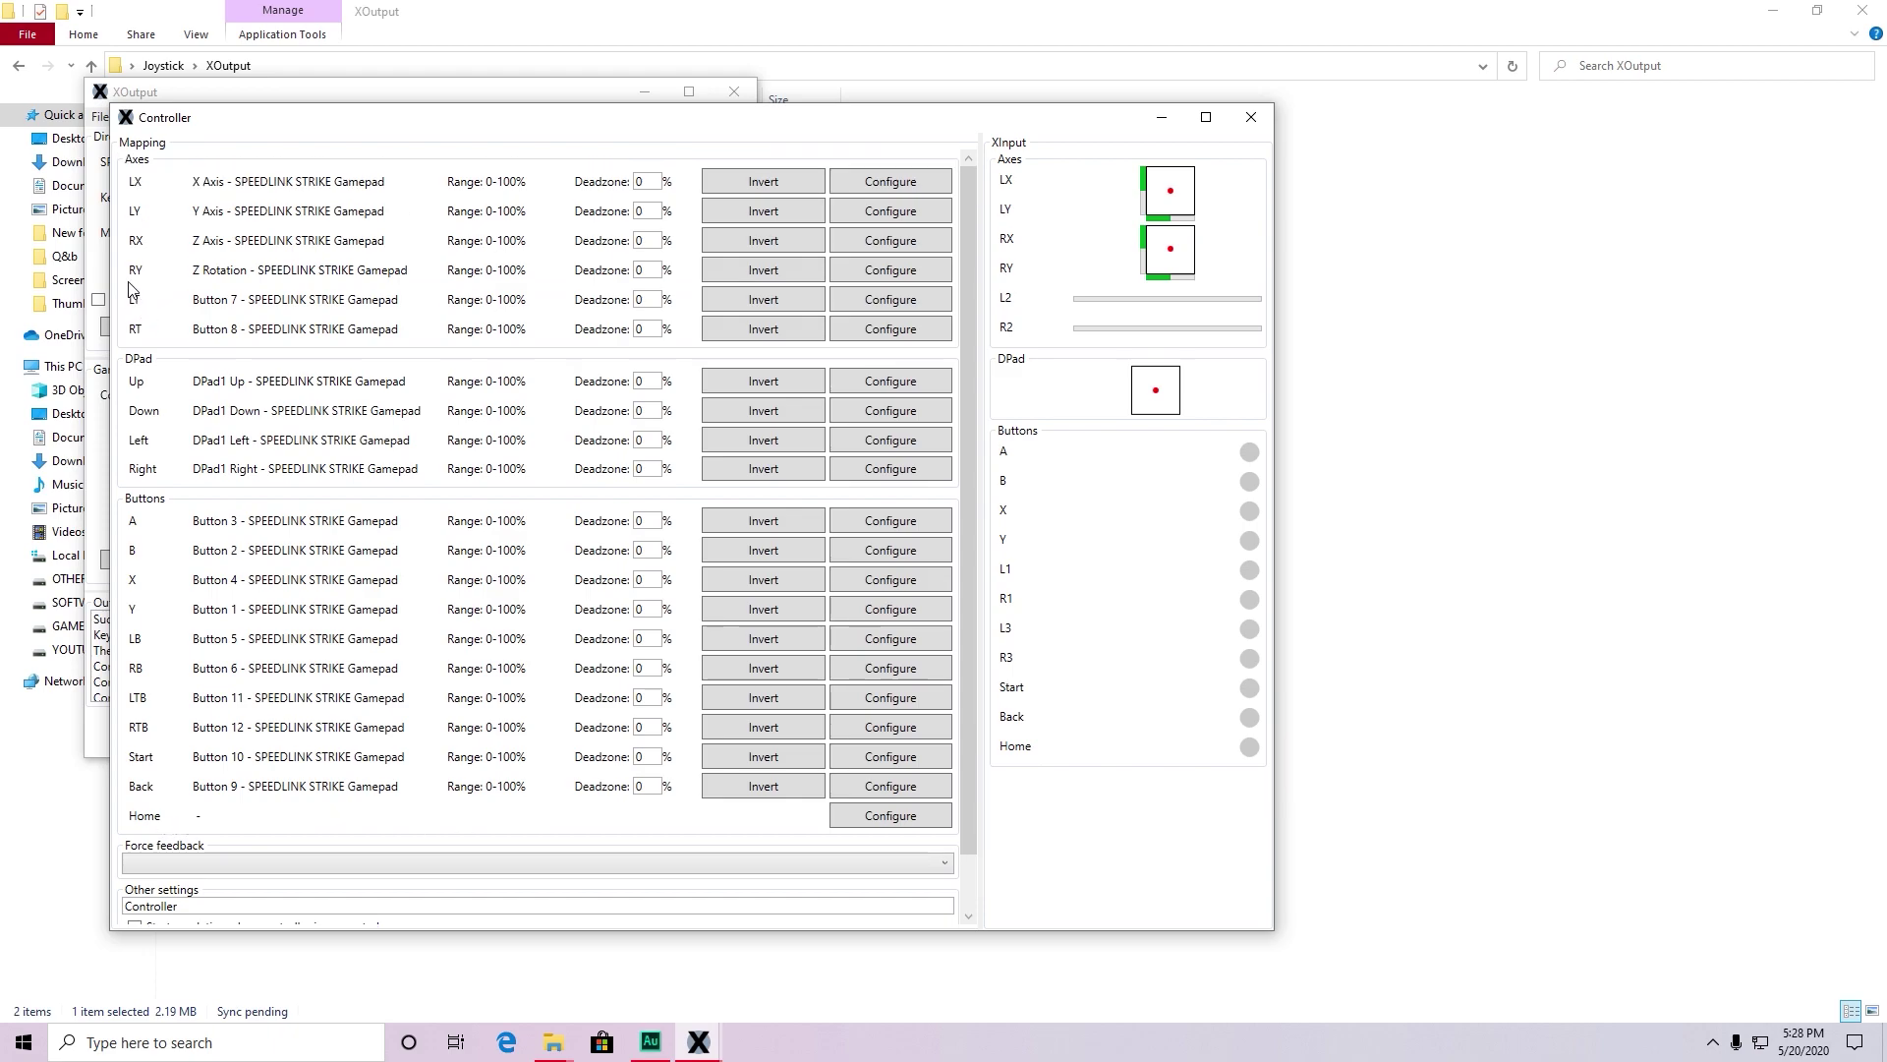
left_click(755, 281)
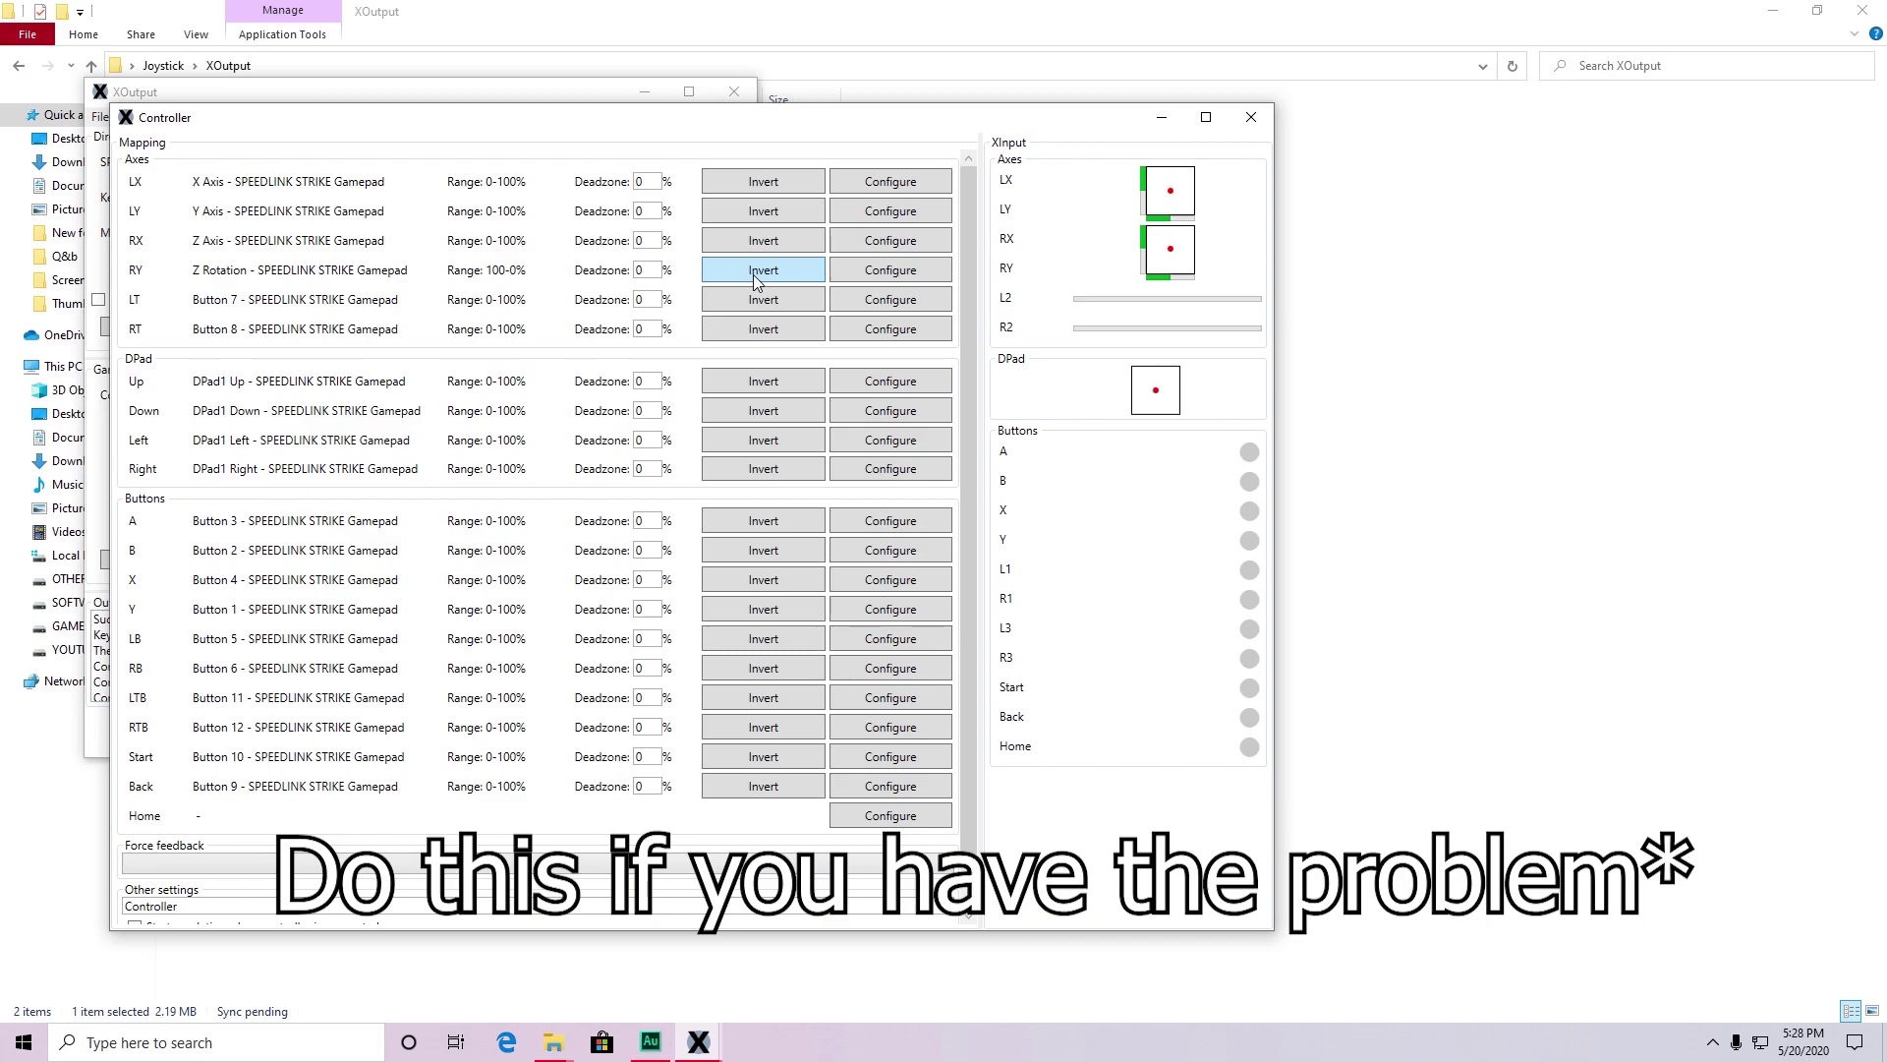
scroll(583, 570, "down", 2)
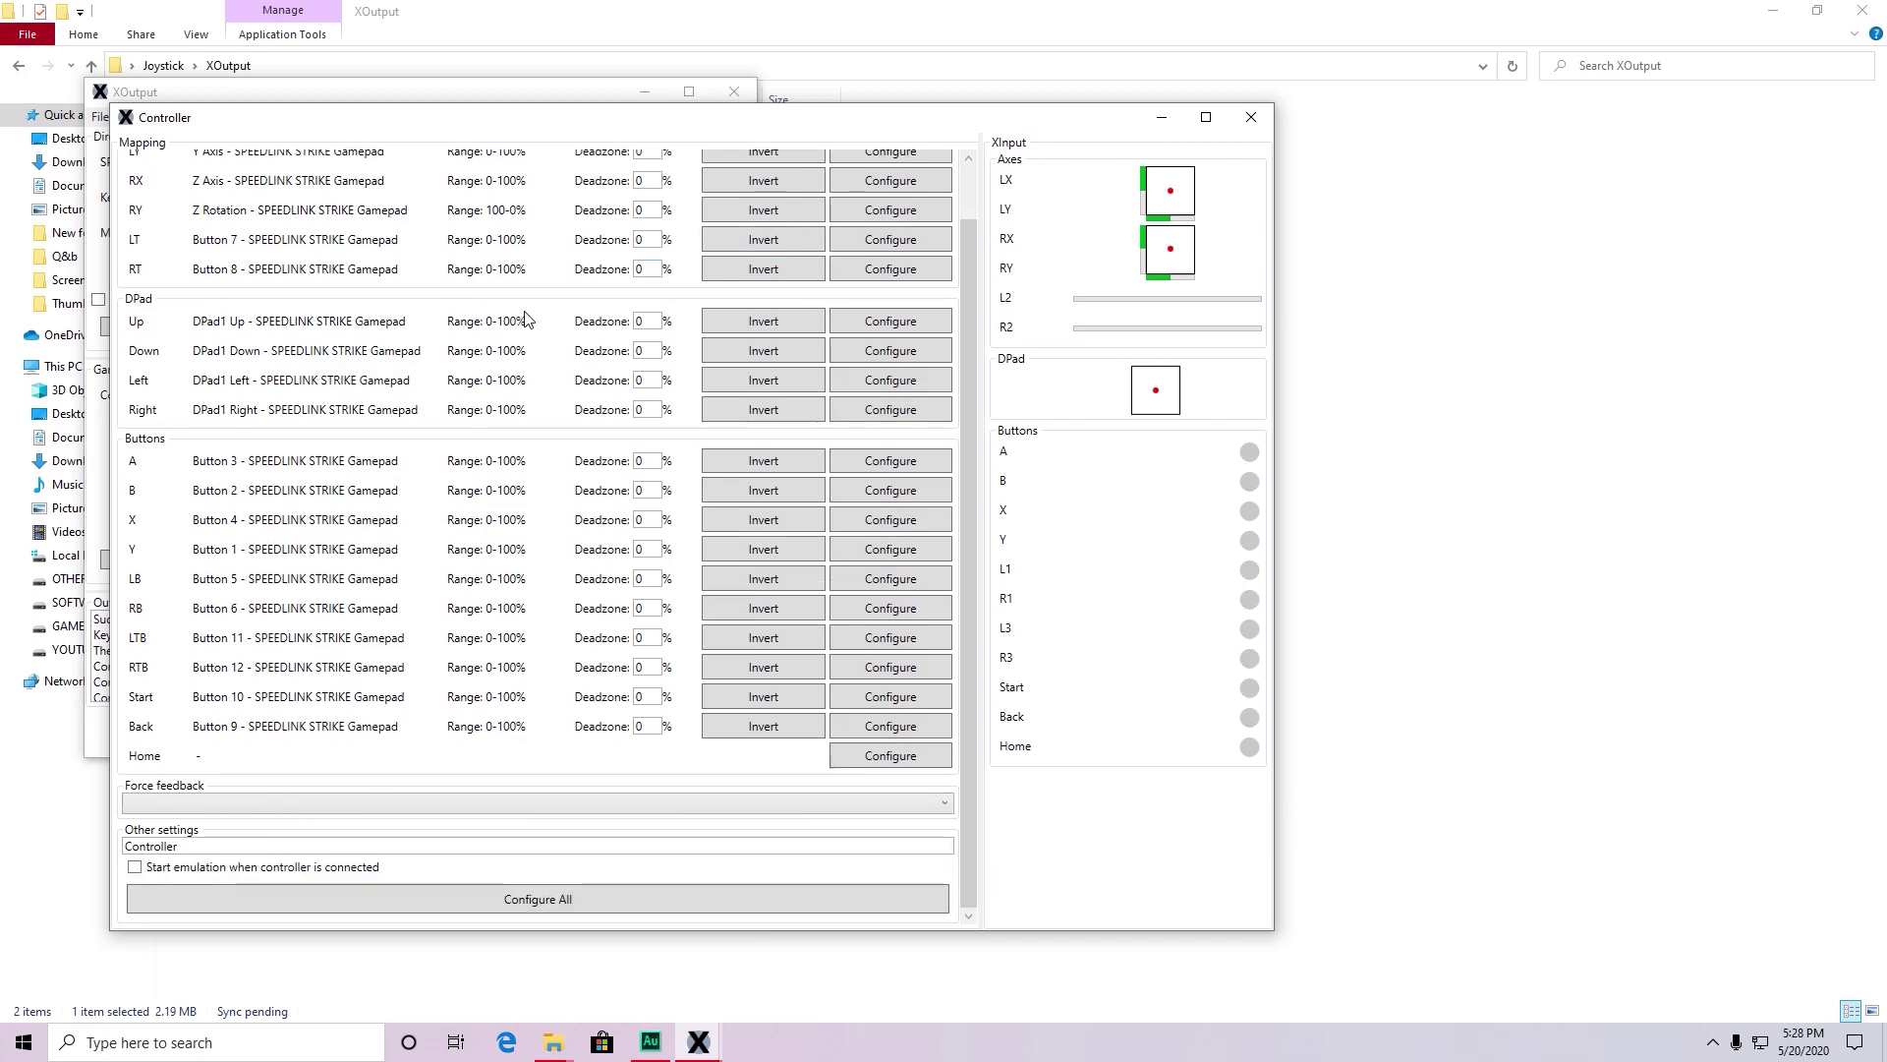
Close the Controller mapping window and start the configured virtual controller.
left_click(1251, 118)
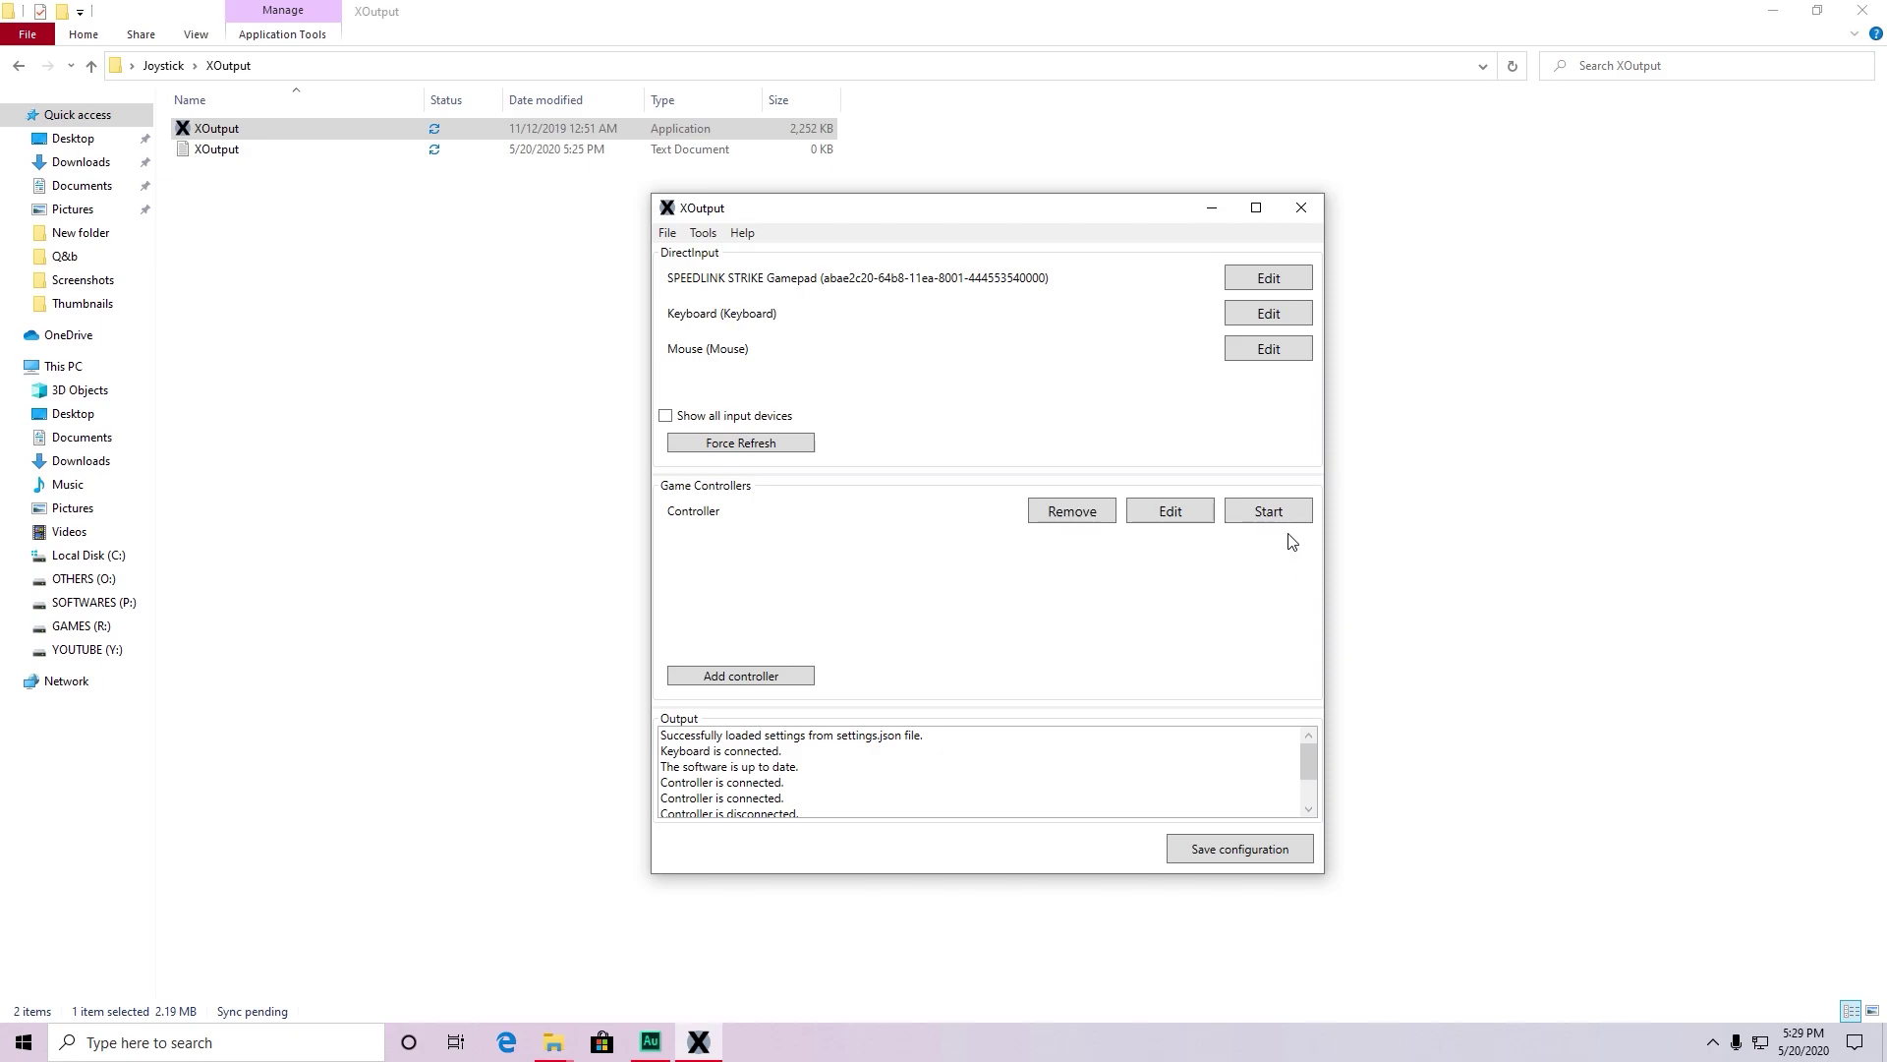
left_click(1268, 511)
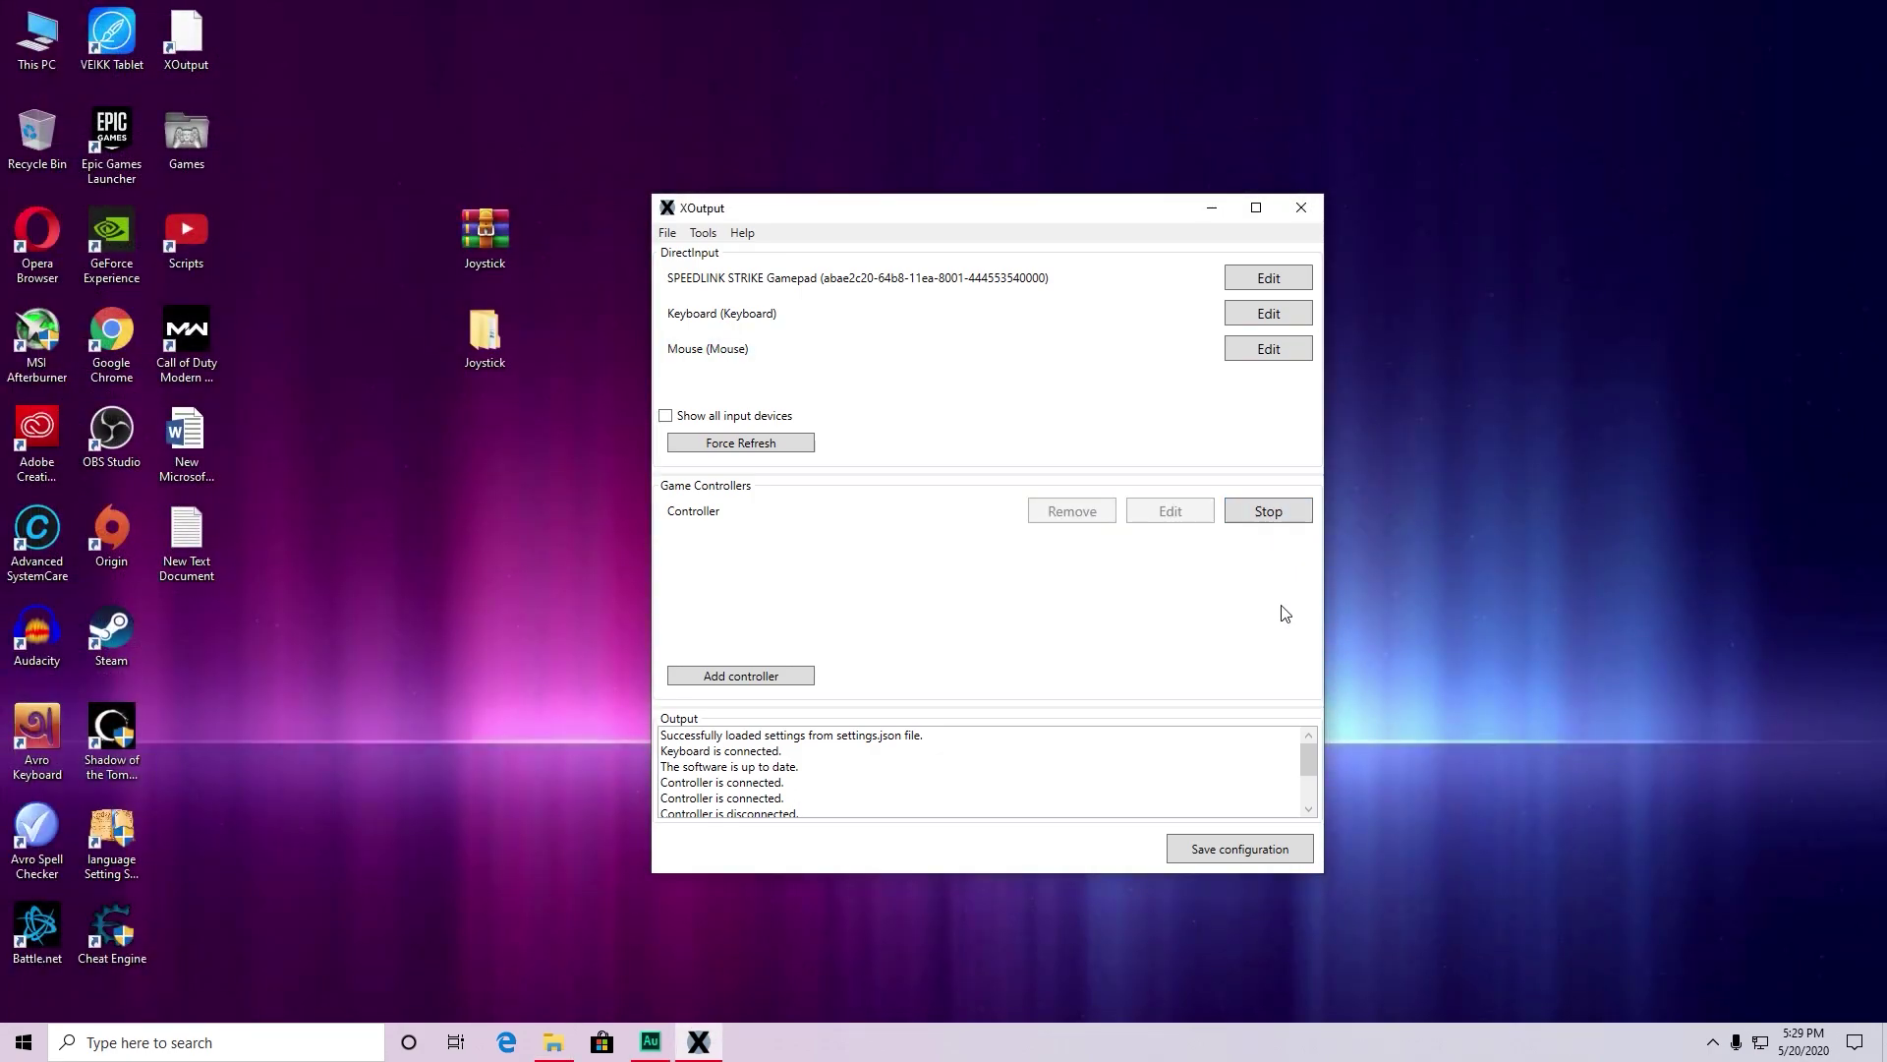